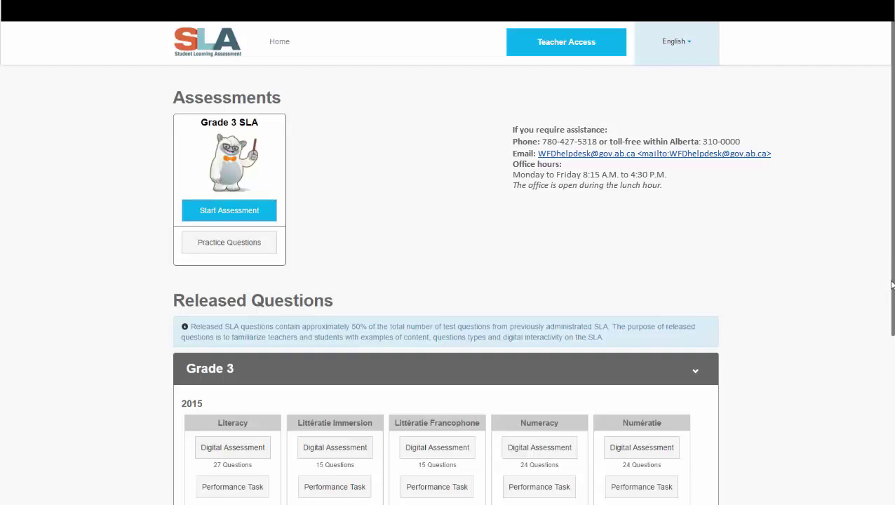
left_click_drag(893, 324, 865, 474)
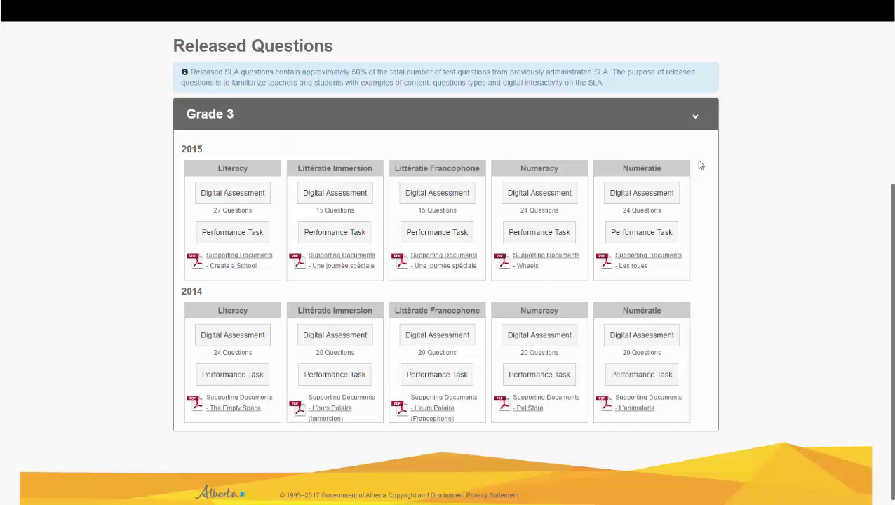
scroll(242, 258, "up", 4)
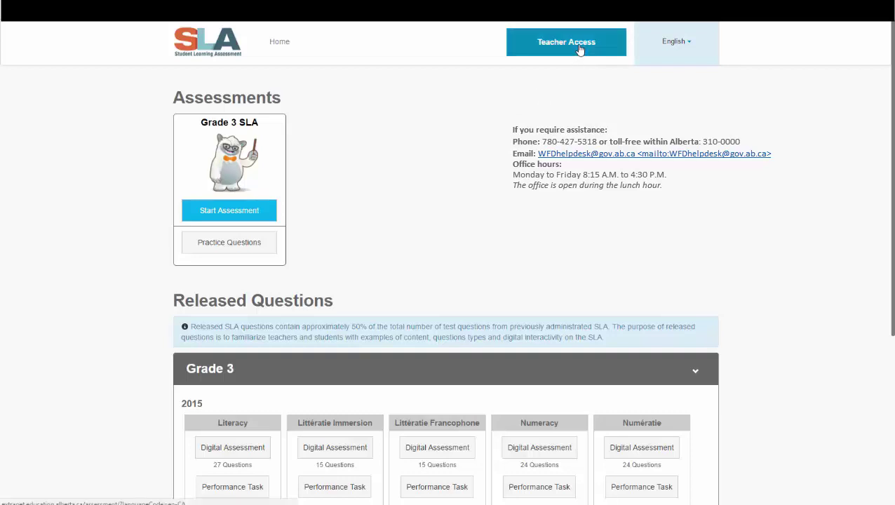
Step: Sign in through Teacher Access with the teacher's e-mail address and password
left_click(533, 53)
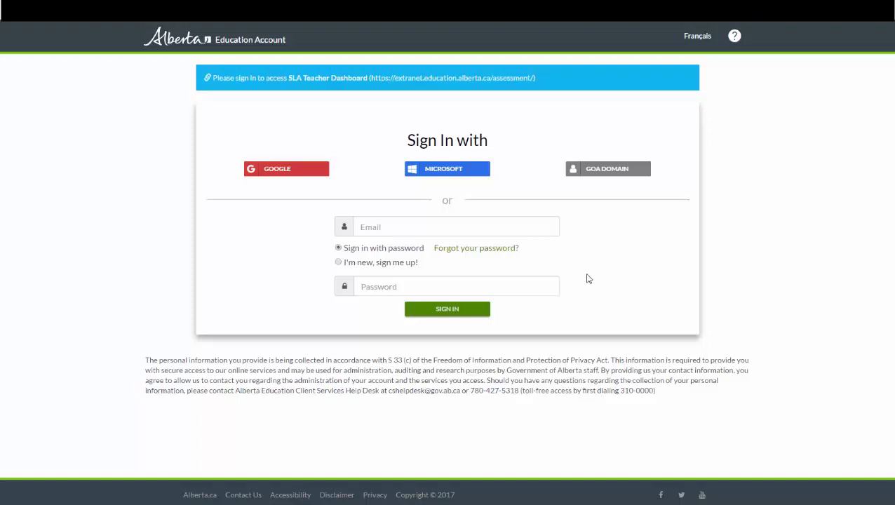
left_click(369, 228)
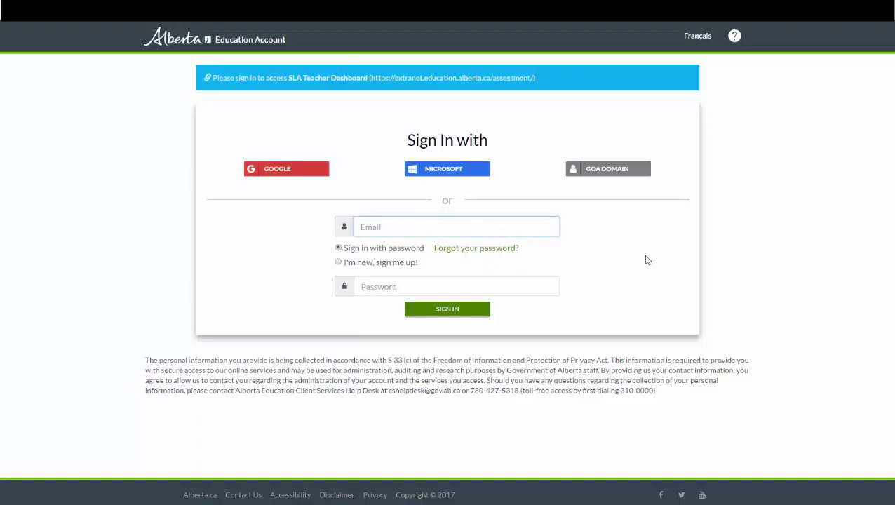
key("ctrl+v")
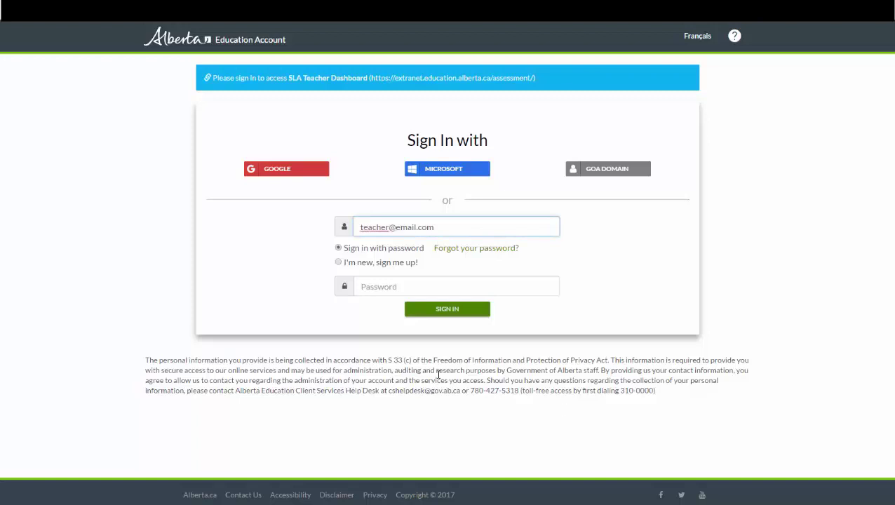
left_click(375, 287)
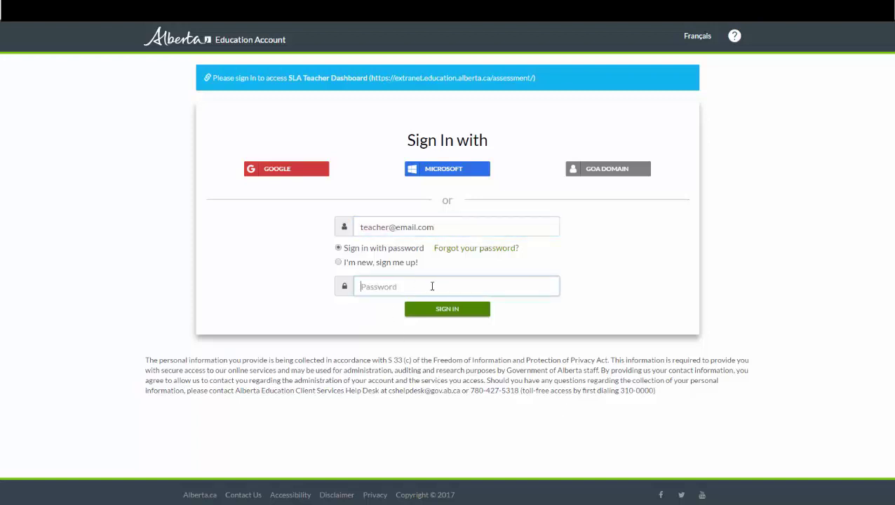
type("••••••")
left_click(483, 313)
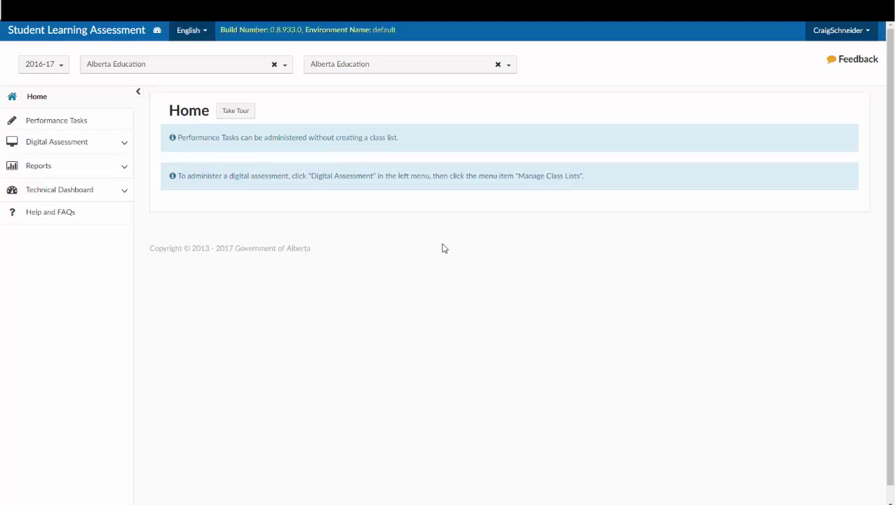
Step: Return to the dashboard Home and scroll through the English Literacy 3 and Numeracy 3 task materials
left_click(42, 98)
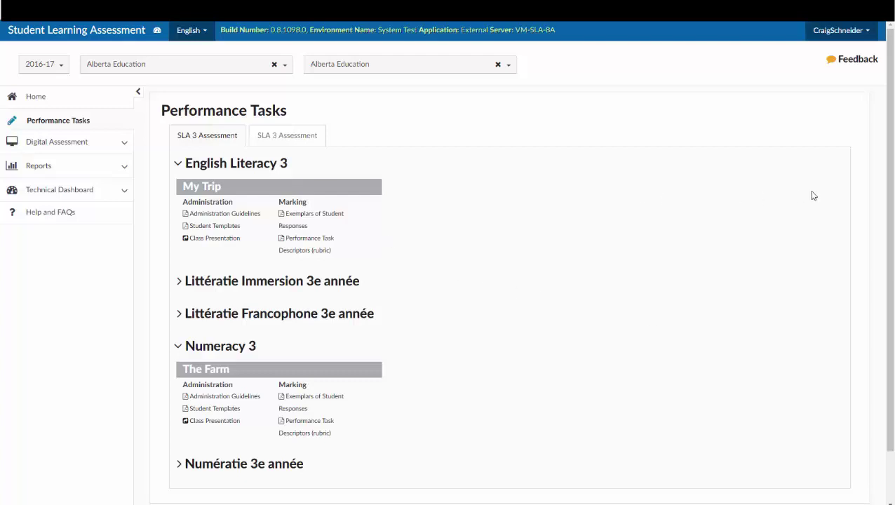
left_click_drag(891, 186, 881, 254)
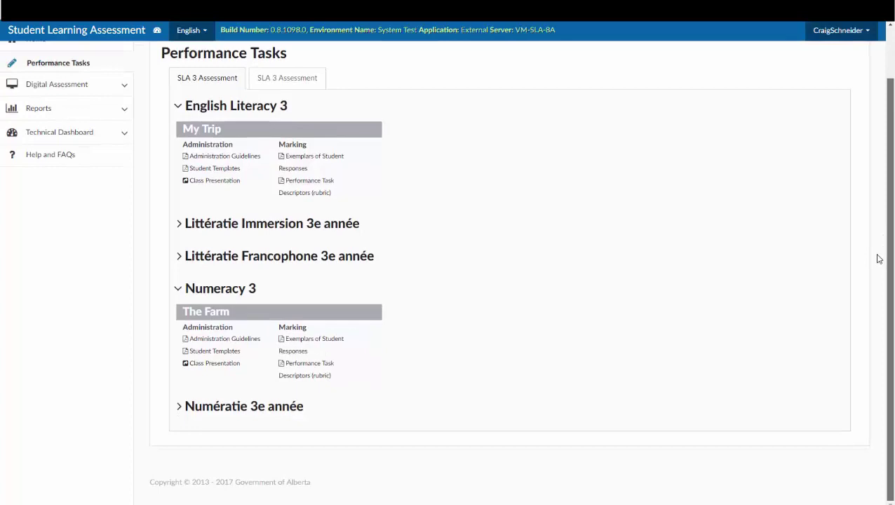
left_click_drag(879, 259, 885, 179)
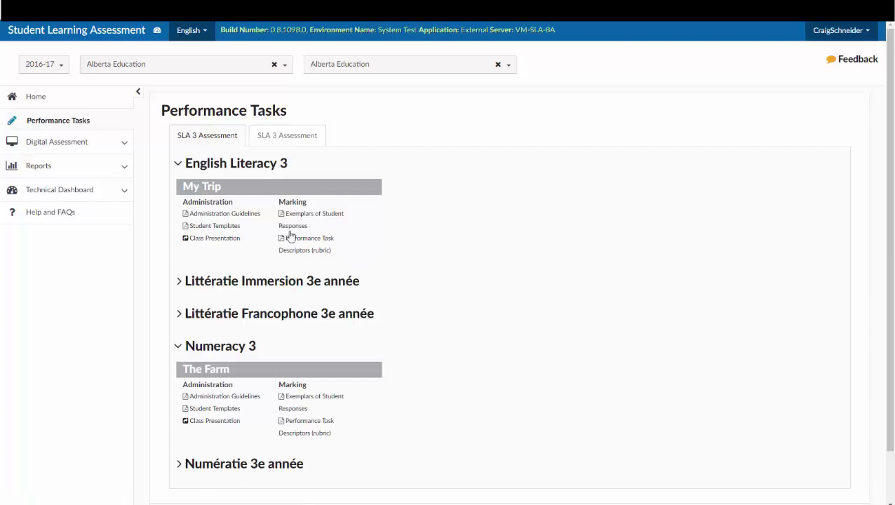
Step: Open Assessment Preview under Digital Assessment, view the Happy Cappy questions, then close the preview
left_click(66, 145)
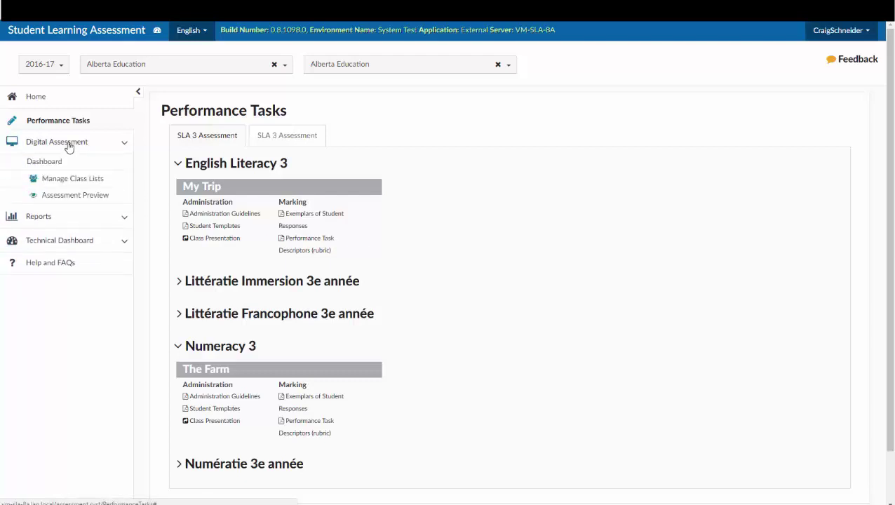
left_click(64, 199)
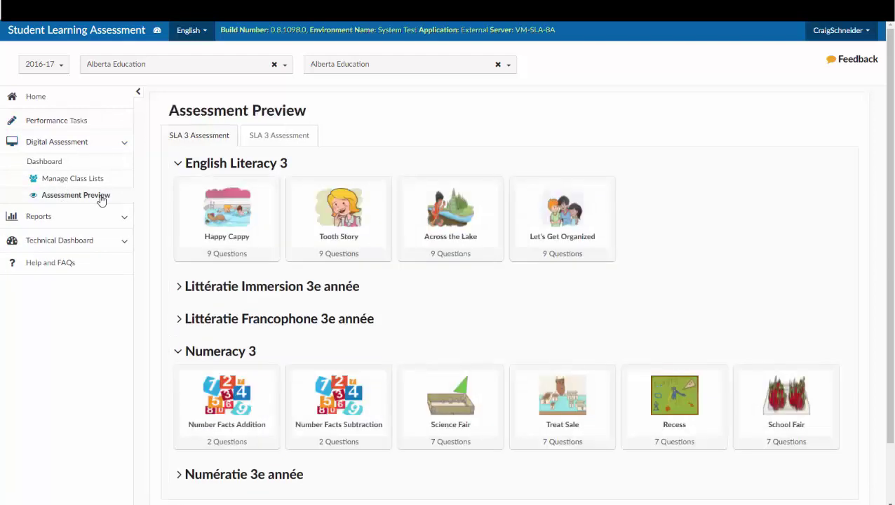
left_click(220, 216)
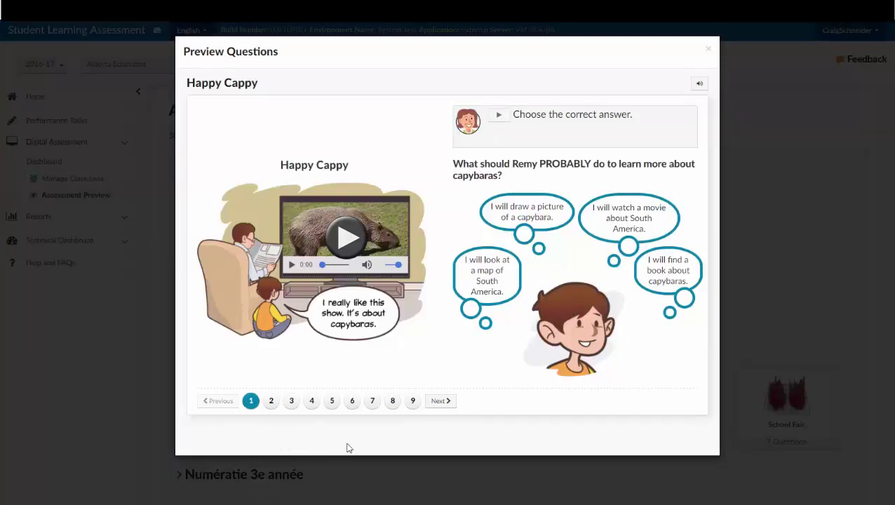
left_click(708, 51)
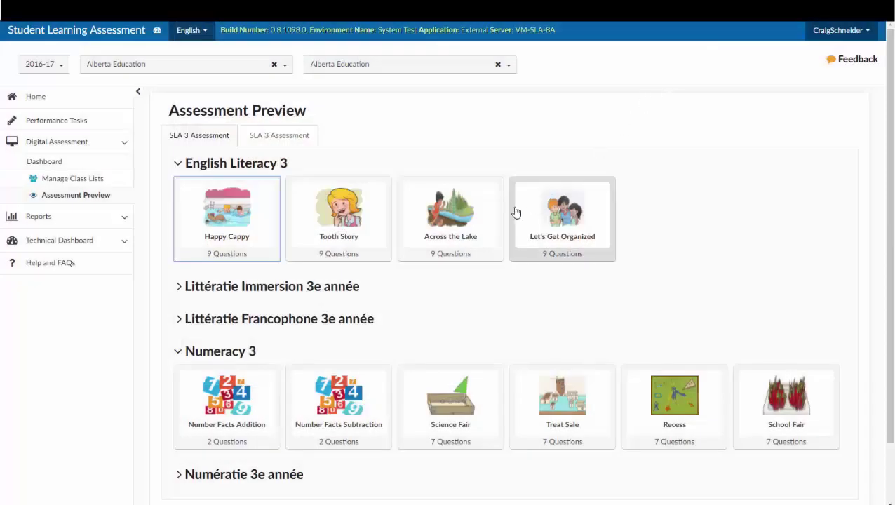
Step: Start a new class list in Manage Class Lists, using the teacher's name as the class name
left_click(77, 181)
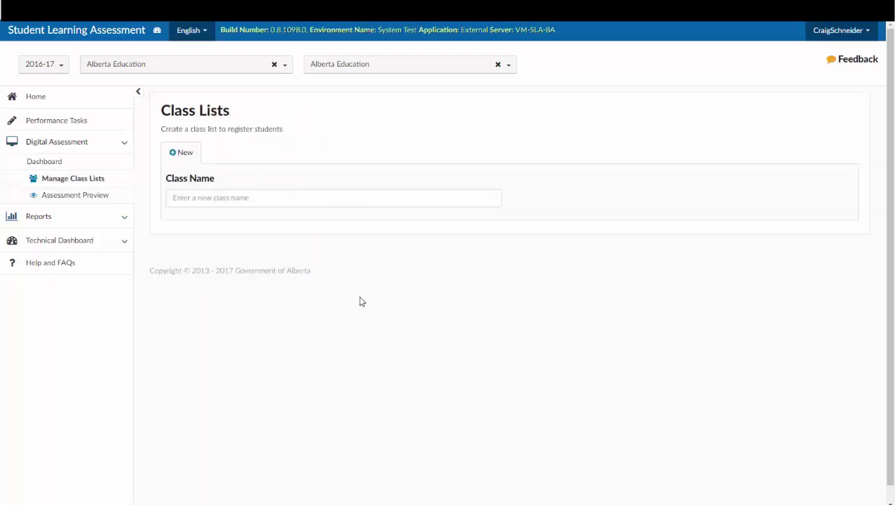
left_click(181, 198)
type("Mr")
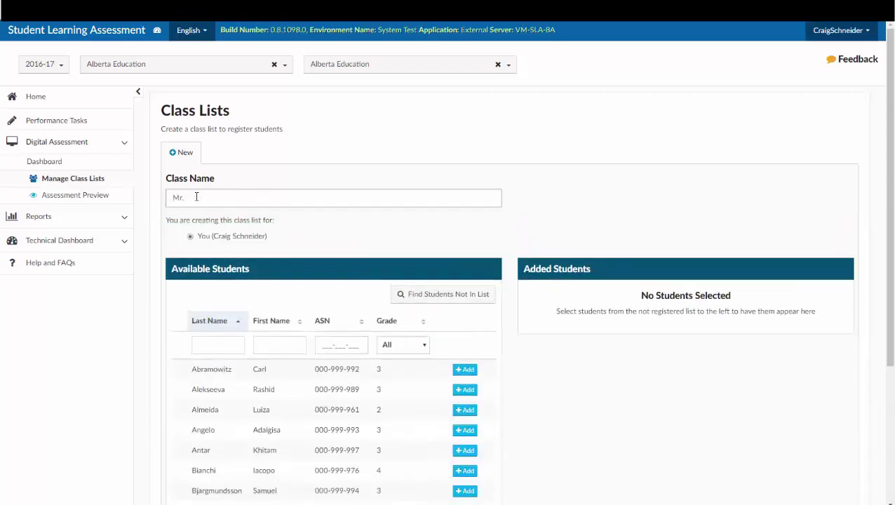
type(". Schneider")
left_click(377, 243)
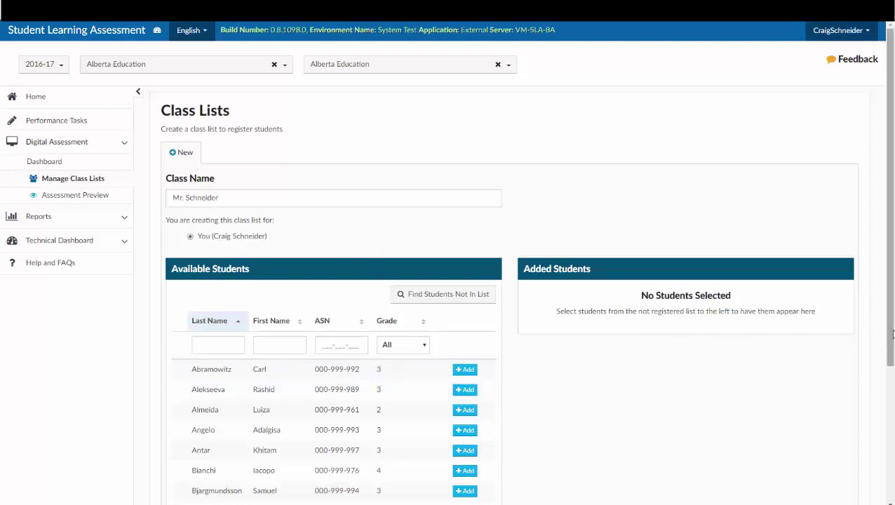
Step: Filter the available students list to Grade 3
scroll(887, 356, "down", 1)
scroll(887, 357, "down", 3)
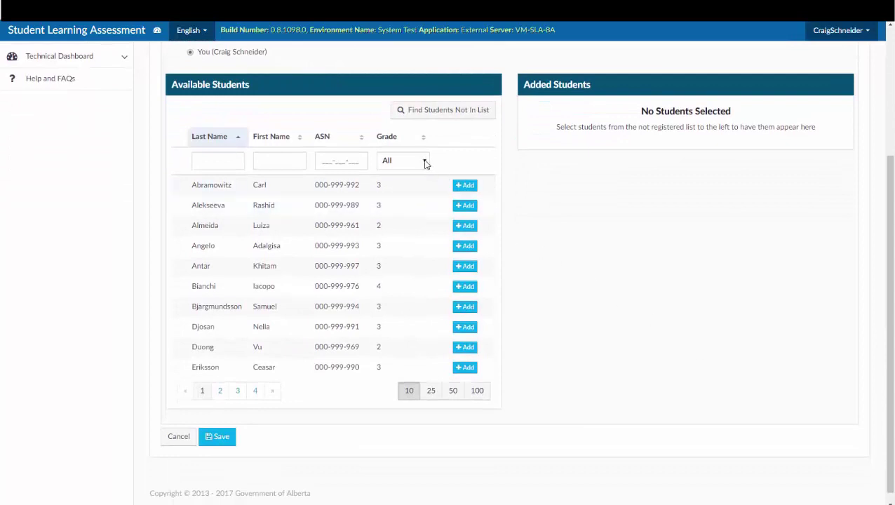
left_click(421, 163)
left_click(415, 223)
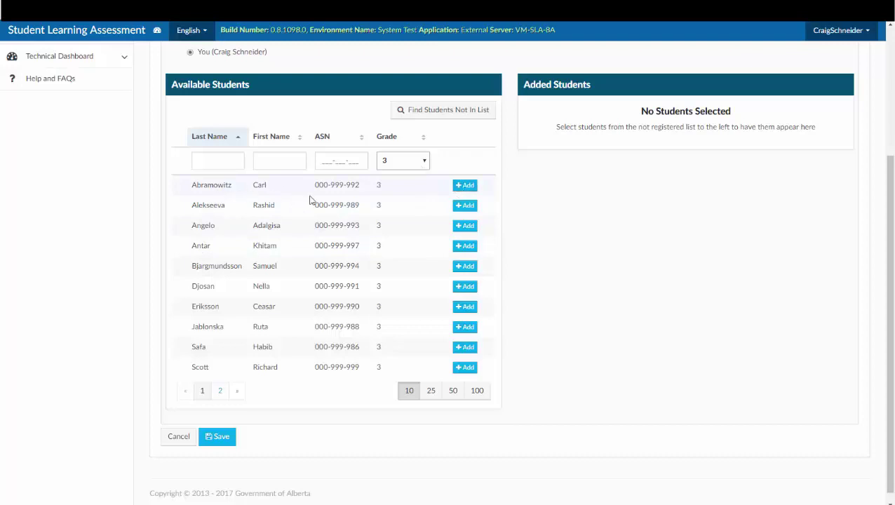
Step: Add the eight listed students to the class, then remove the last one added
left_click(467, 187)
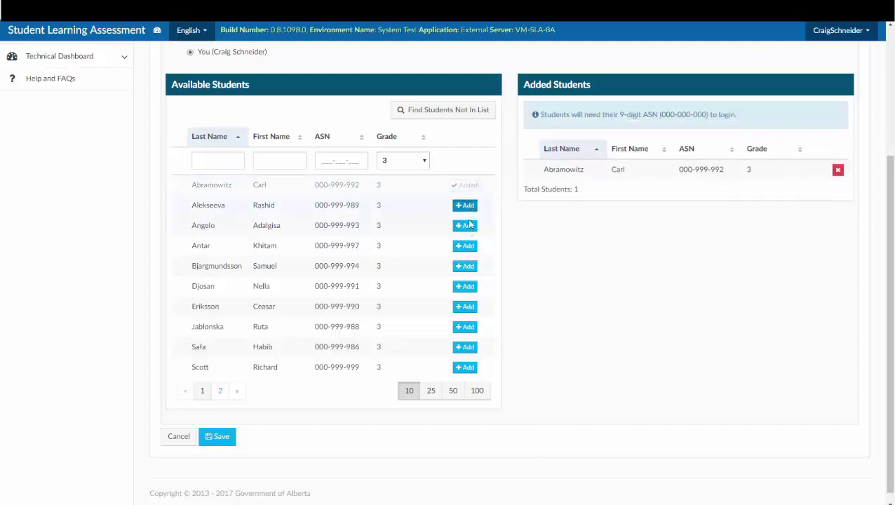
left_click(465, 206)
left_click(465, 226)
left_click(467, 247)
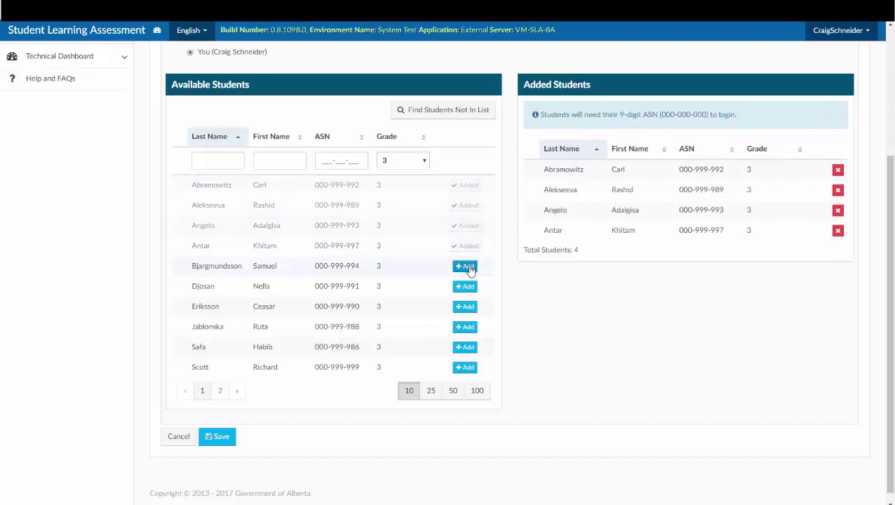
left_click(467, 267)
left_click(473, 289)
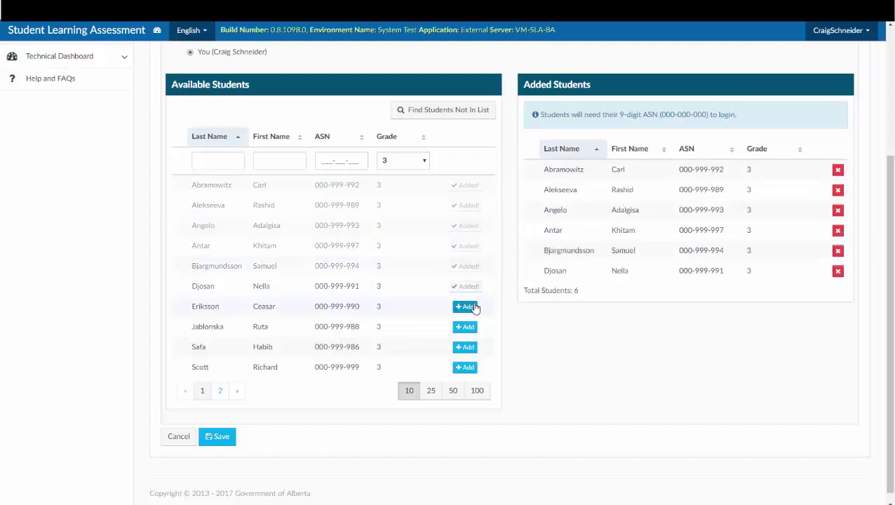
left_click(469, 307)
left_click(468, 328)
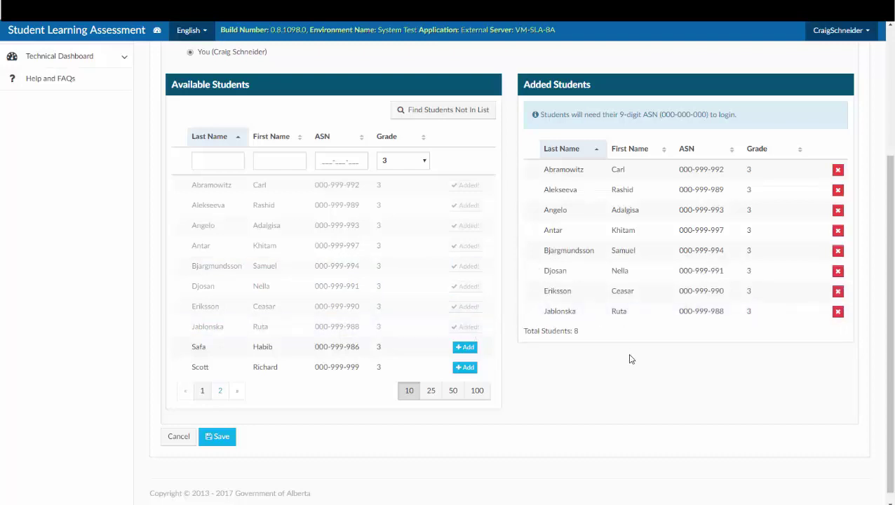
left_click(839, 313)
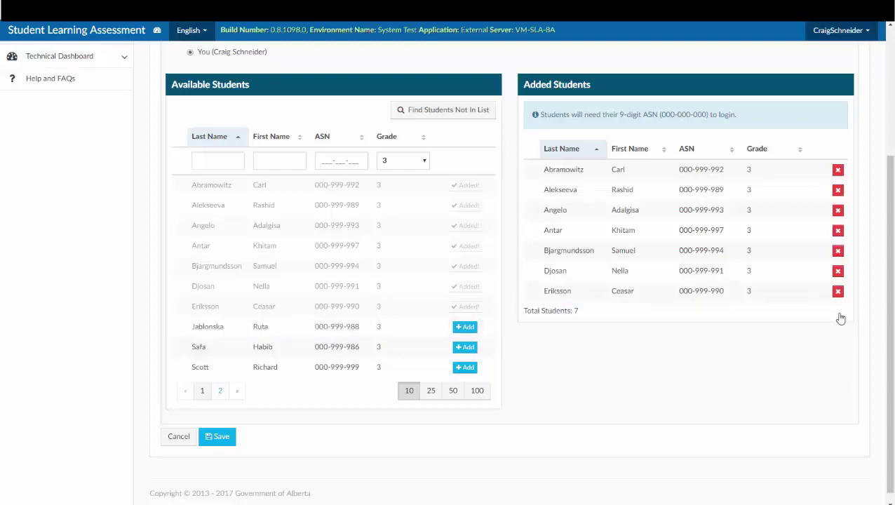
Step: Find another grade 3 student by last name, add them, and save the 8-student class
left_click(204, 162)
type("scott")
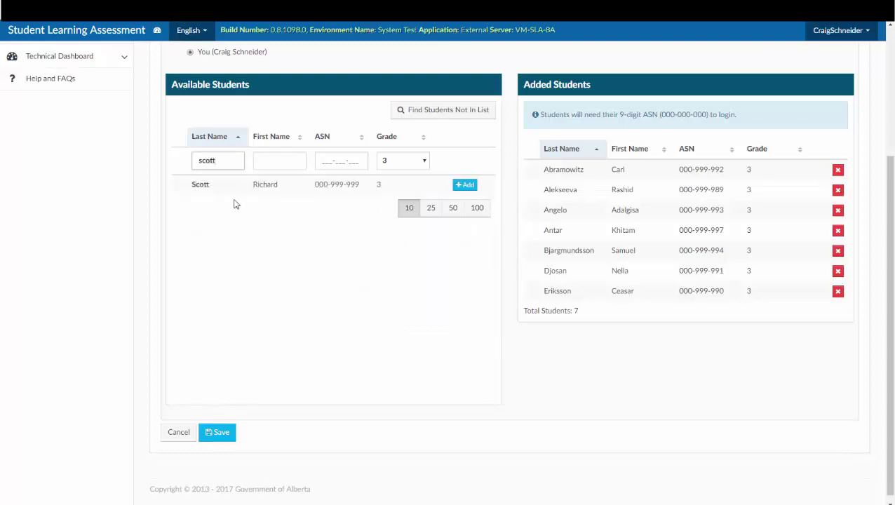
left_click(466, 185)
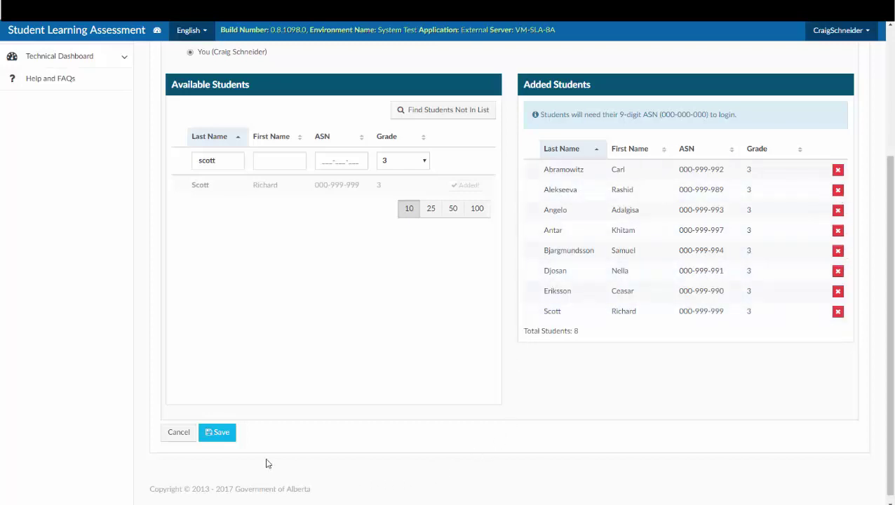
left_click(217, 436)
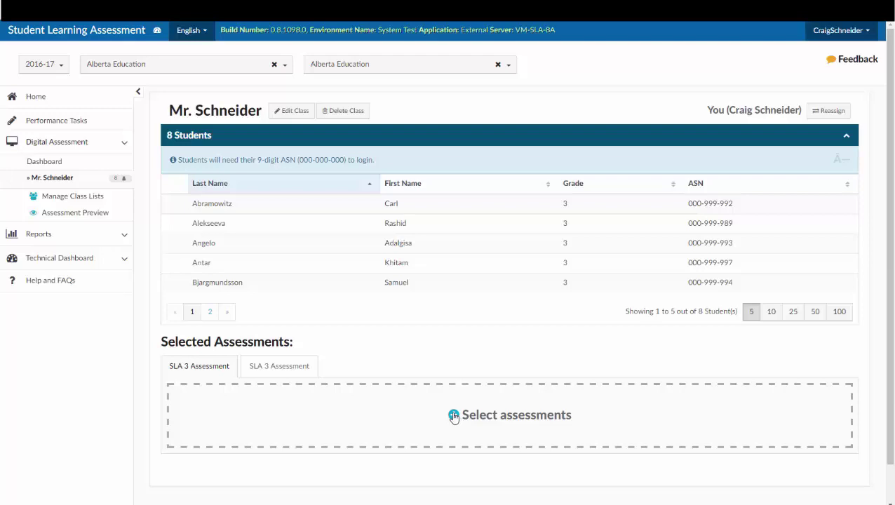
Step: Keep English as the program language and tick English Literacy 3 and Numeracy 3
left_click(454, 416)
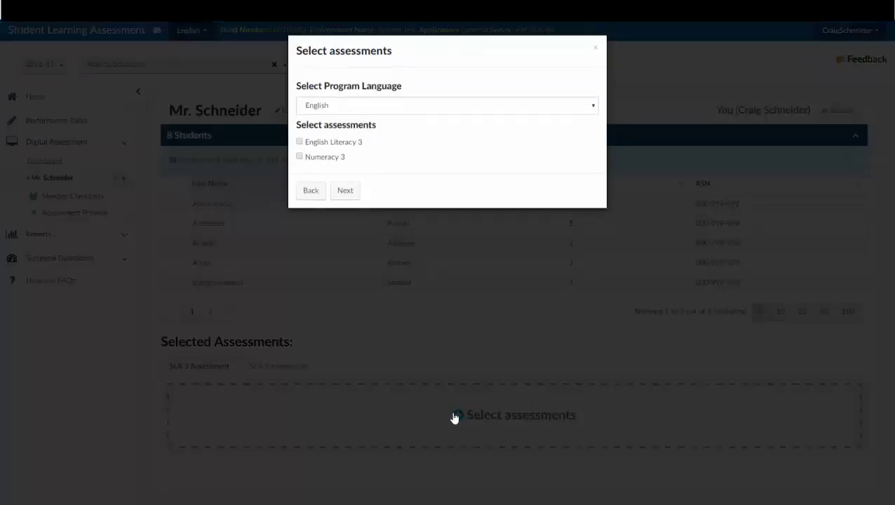
left_click(594, 108)
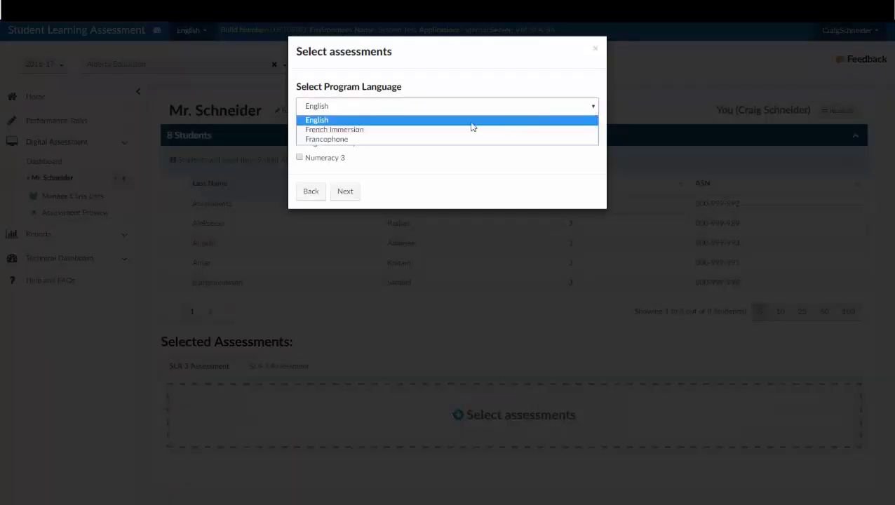
left_click(435, 121)
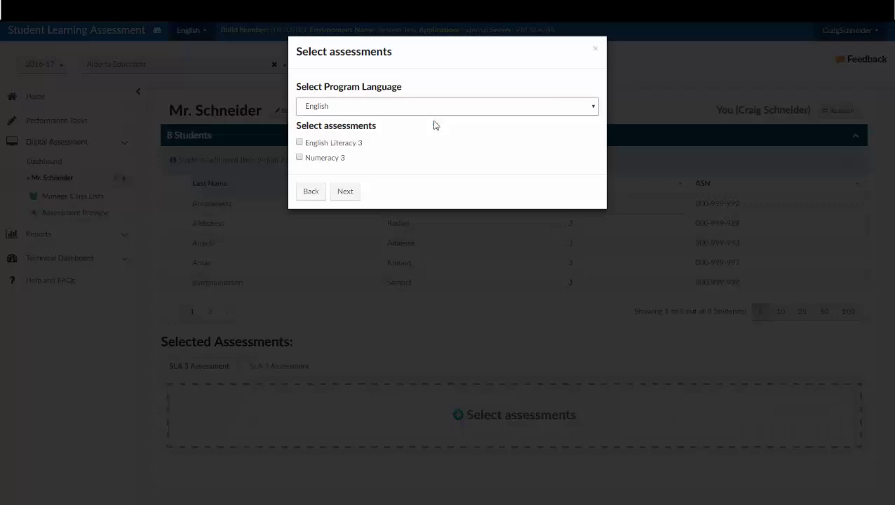
left_click(300, 142)
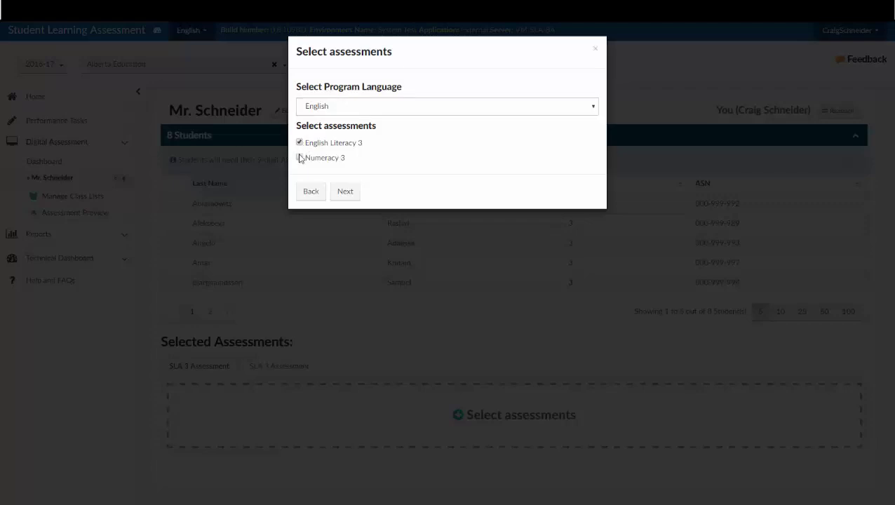
left_click(300, 157)
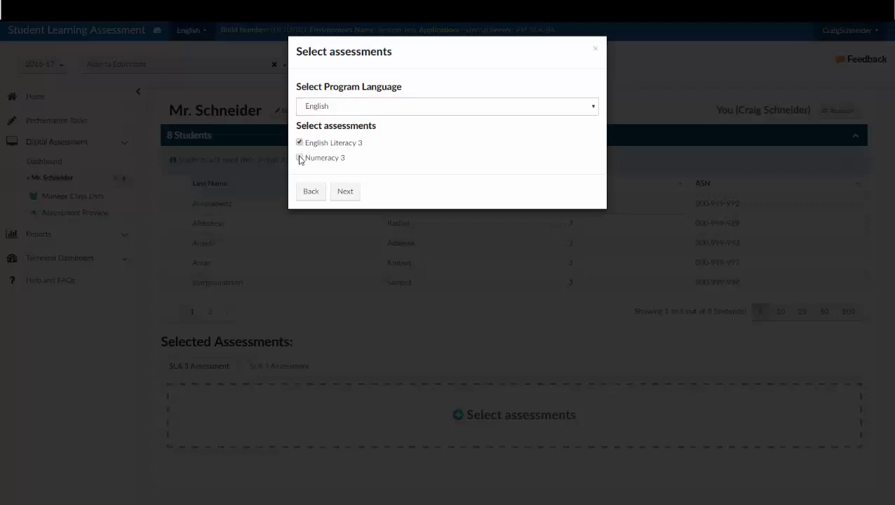
Step: Date English Literacy 3 for 8 Aug 2017 and Numeracy 3 for 12 Jun 2017, then finish
left_click(347, 194)
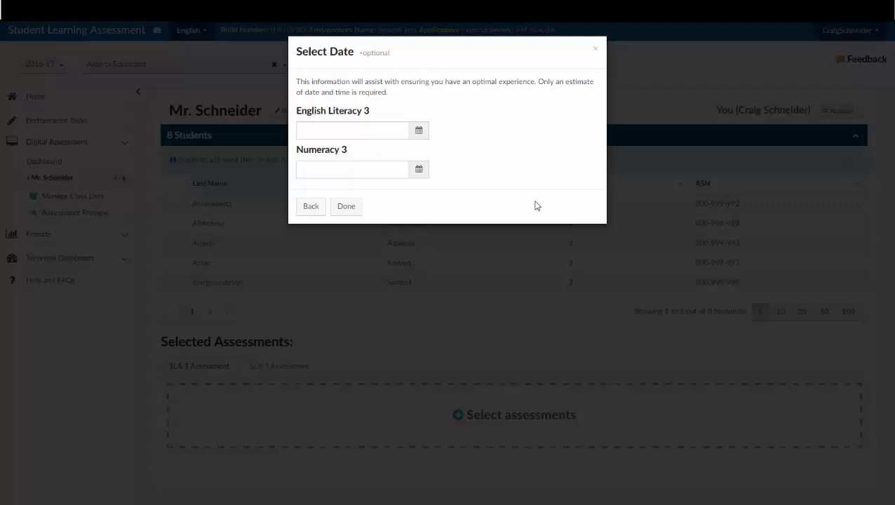
left_click(418, 133)
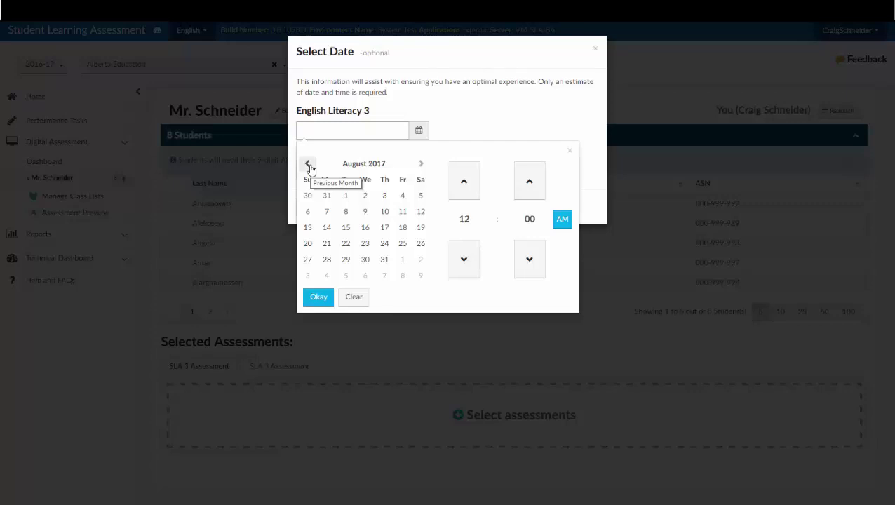
left_click(346, 212)
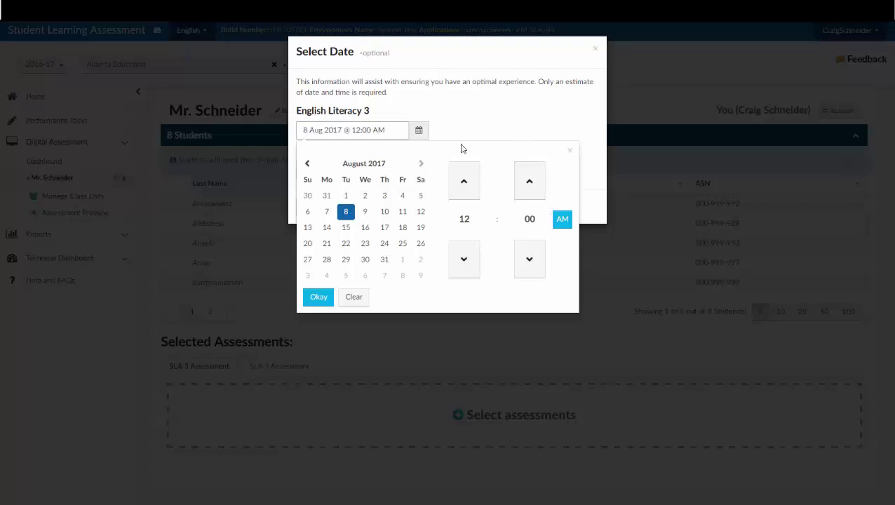
left_click(324, 298)
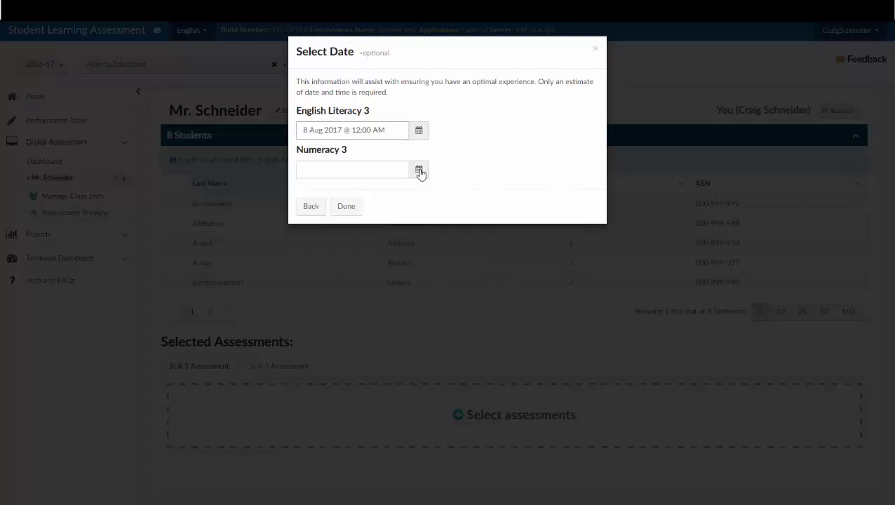
left_click(419, 171)
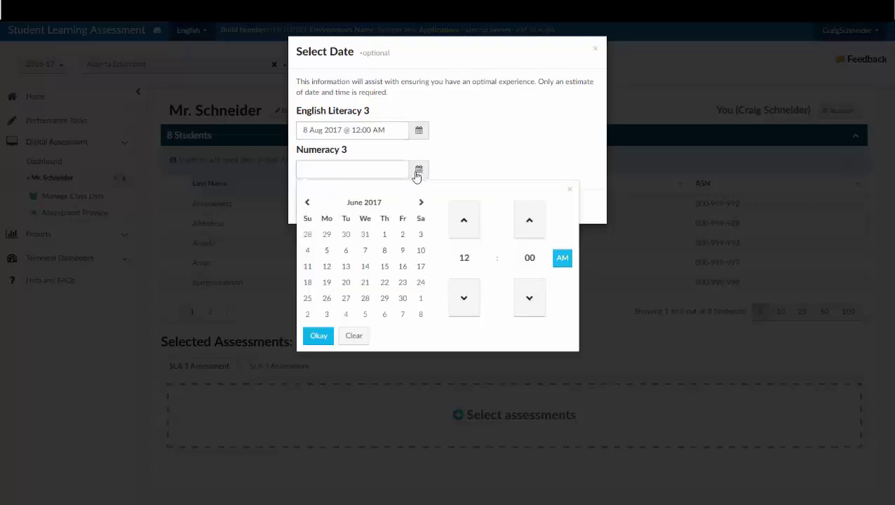
left_click(327, 266)
left_click(319, 336)
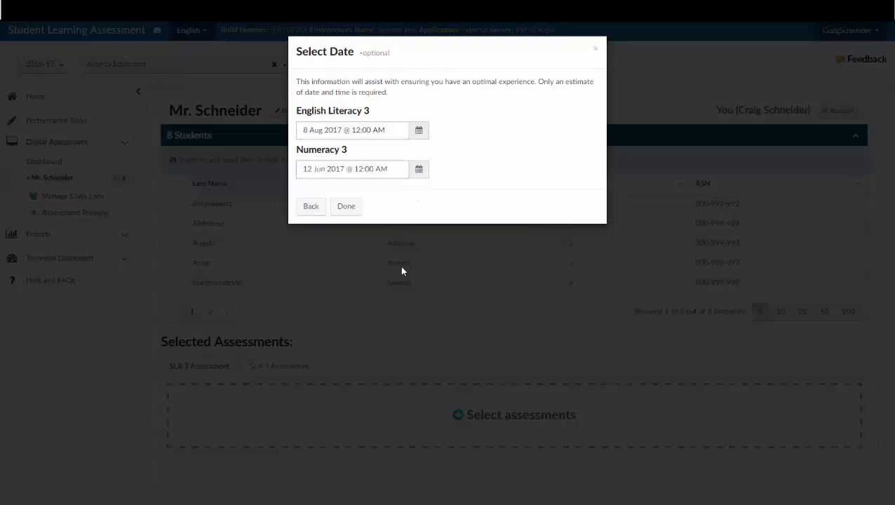
left_click(344, 209)
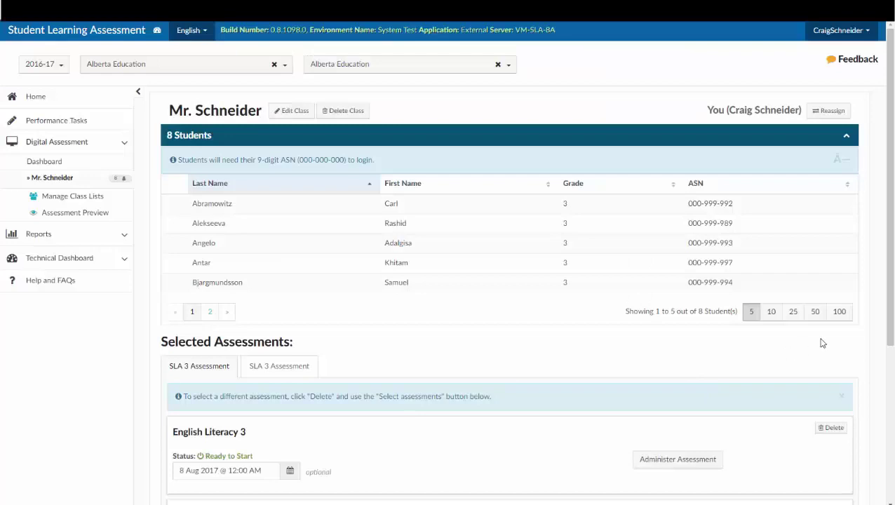
Step: Scroll down through both assigned assessments and back up again
left_click_drag(889, 313, 874, 420)
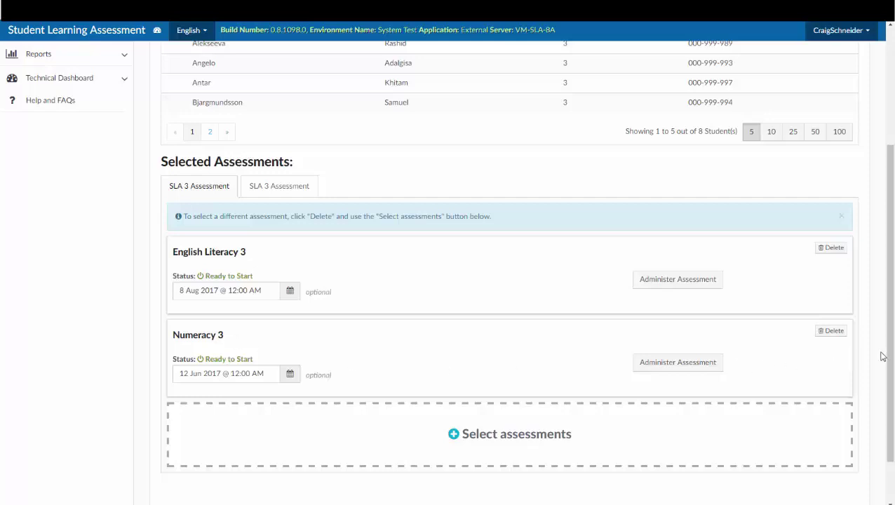
left_click_drag(888, 349, 886, 266)
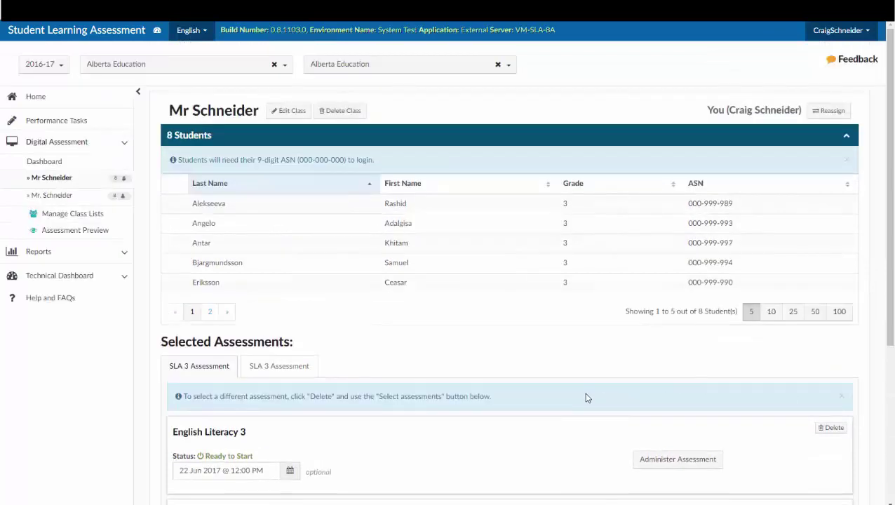
Step: Open Administer Assessment for English Literacy 3 and scroll to view all 8 students
left_click(675, 466)
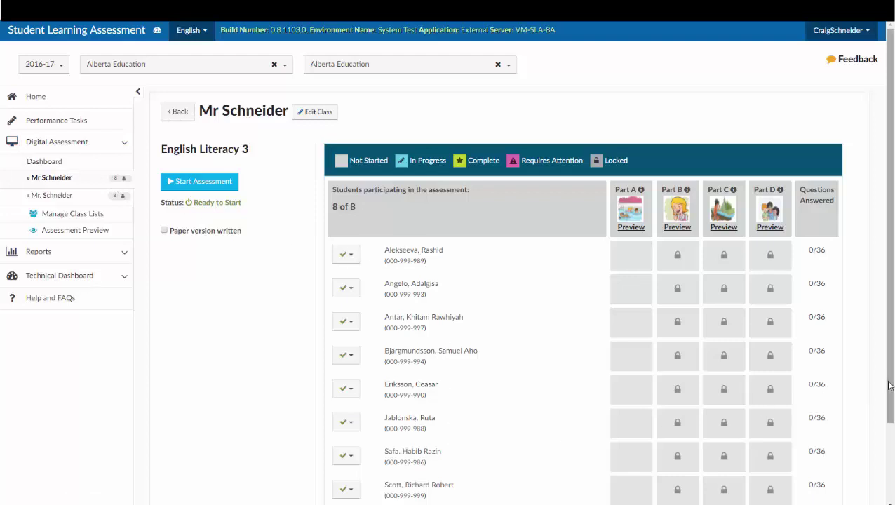
left_click_drag(890, 385, 890, 340)
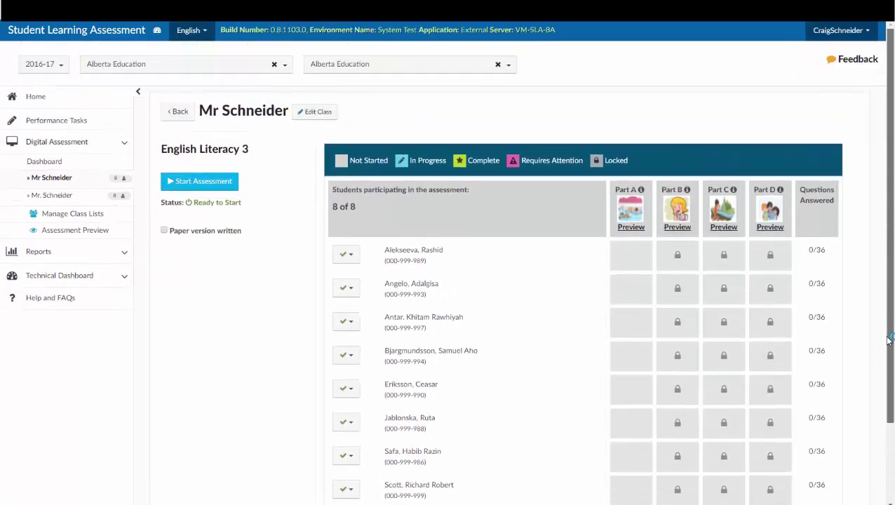
left_click(350, 257)
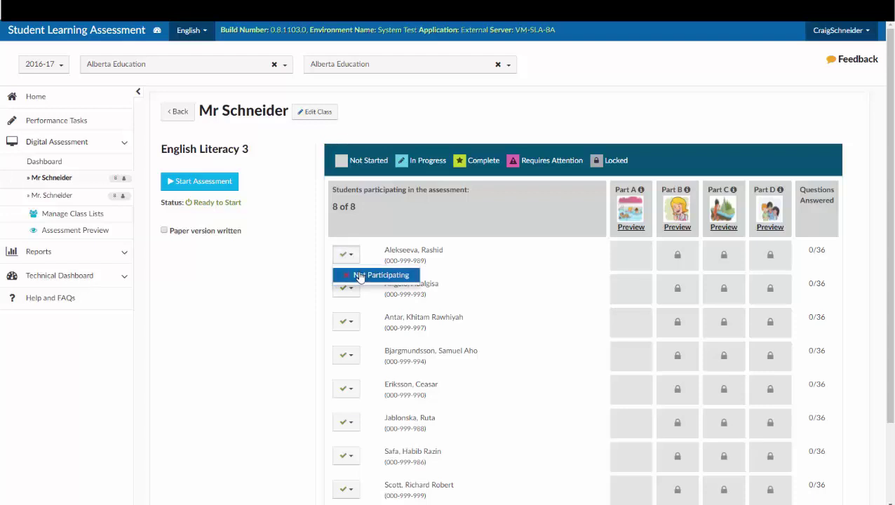
left_click(359, 276)
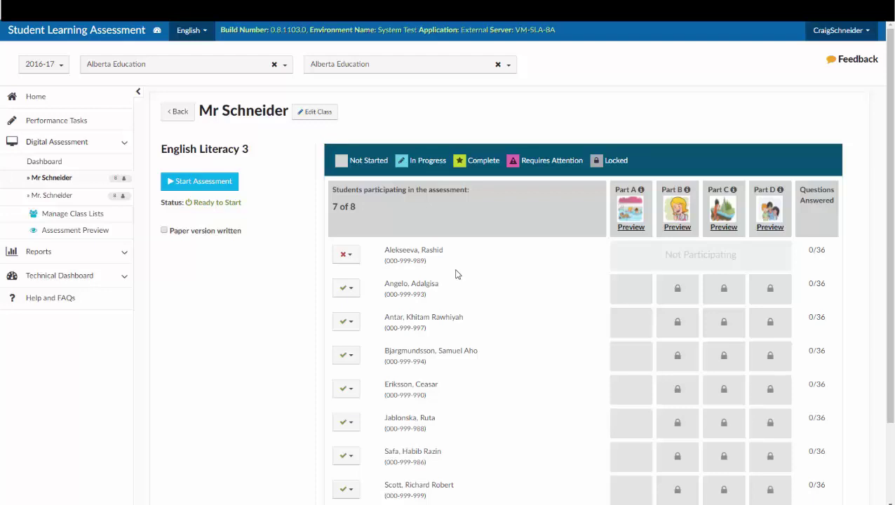
left_click(346, 254)
left_click(366, 273)
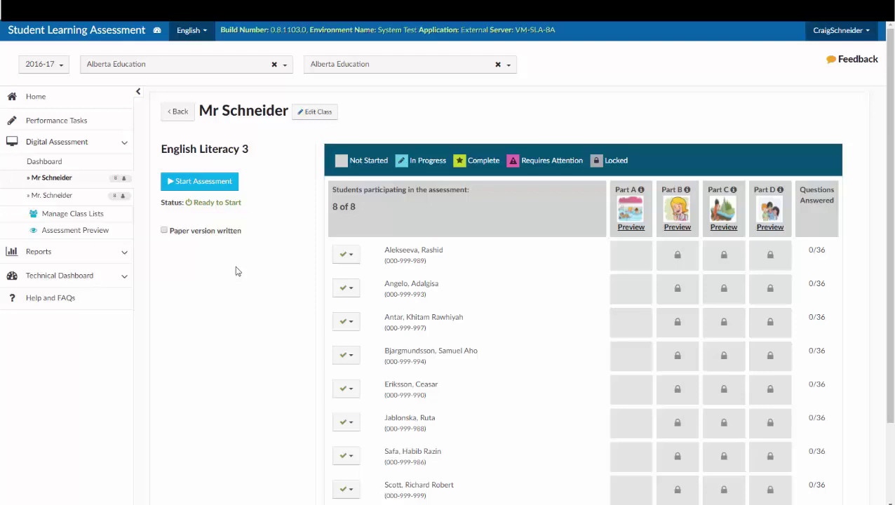
Step: Start the English Literacy 3 assessment, then pause and resume it
left_click(204, 182)
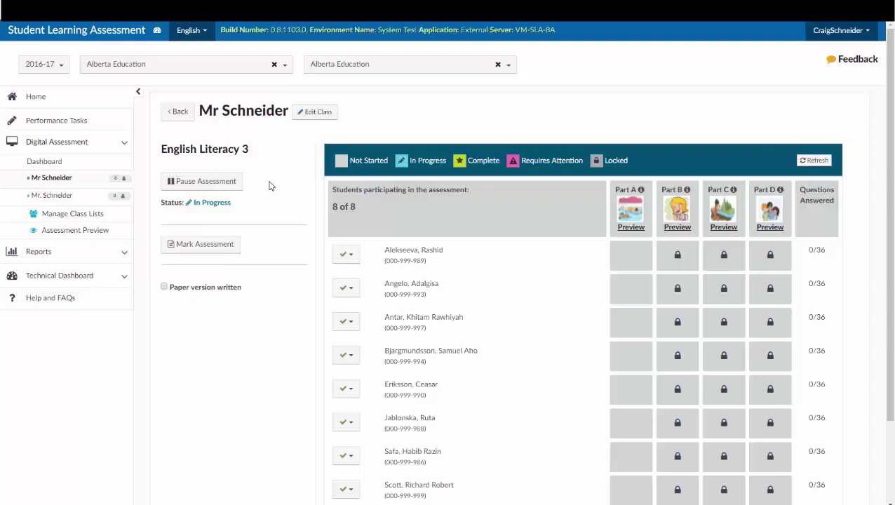
left_click(203, 183)
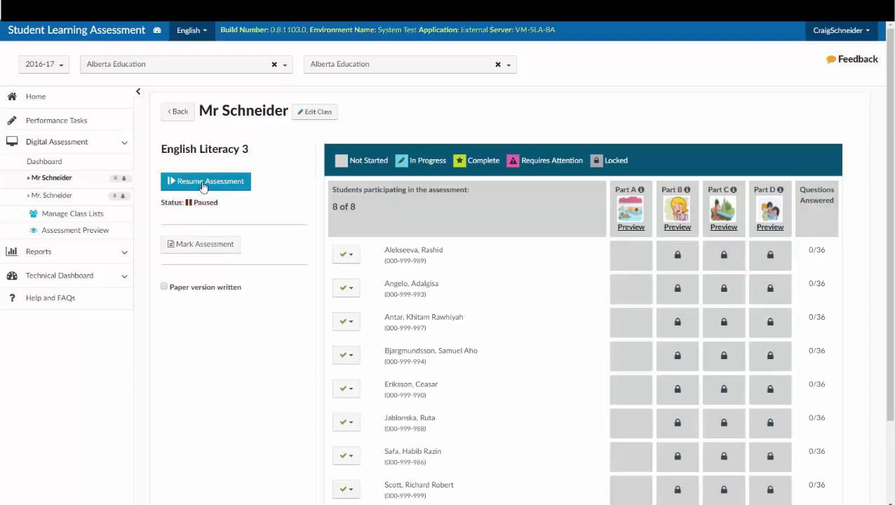
left_click(203, 184)
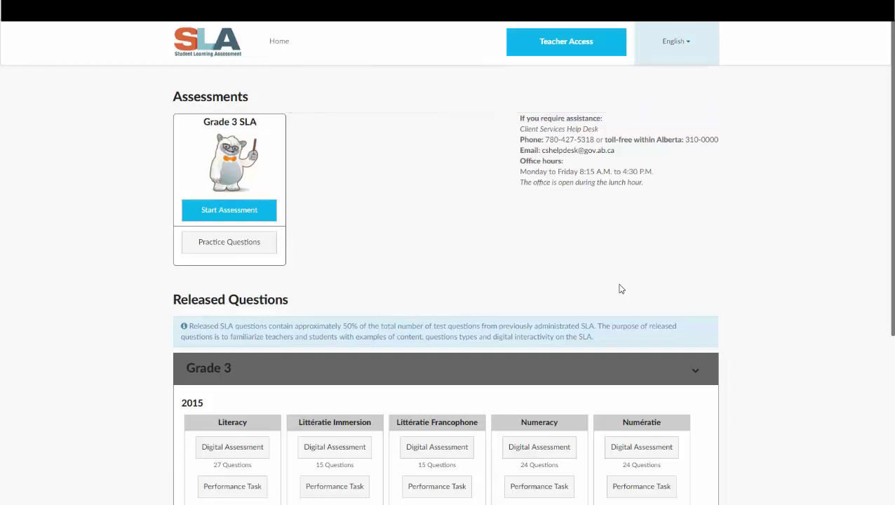
Step: Enter the student's 9-digit Alberta Student Number for the Grade 3 SLA and submit it twice, past 'No assessments found'
left_click(233, 214)
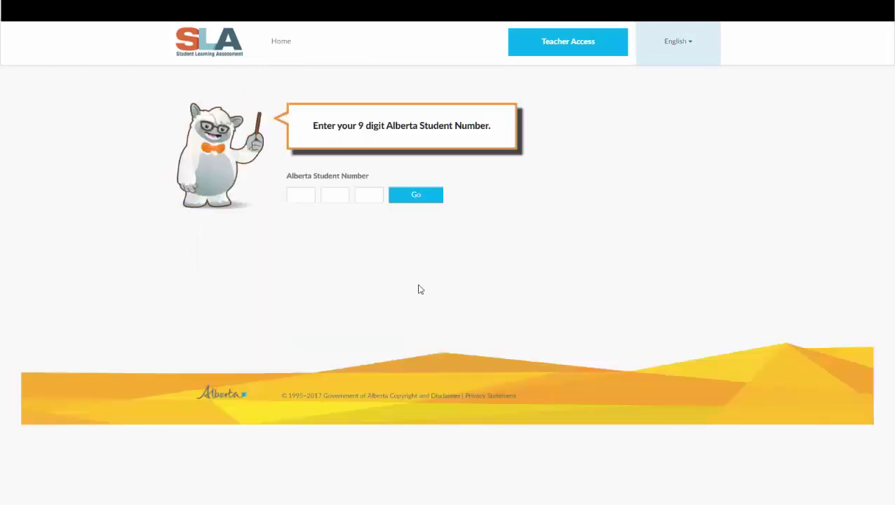
left_click(291, 196)
type("000999990")
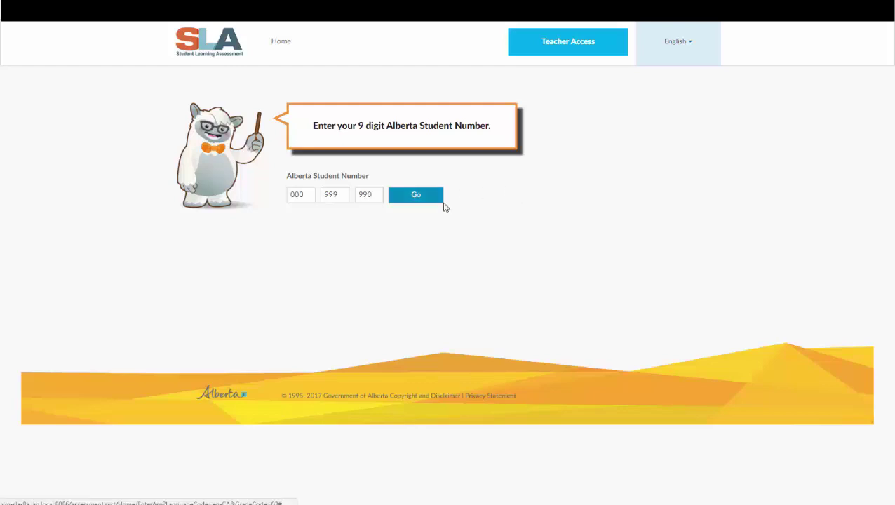
left_click(433, 199)
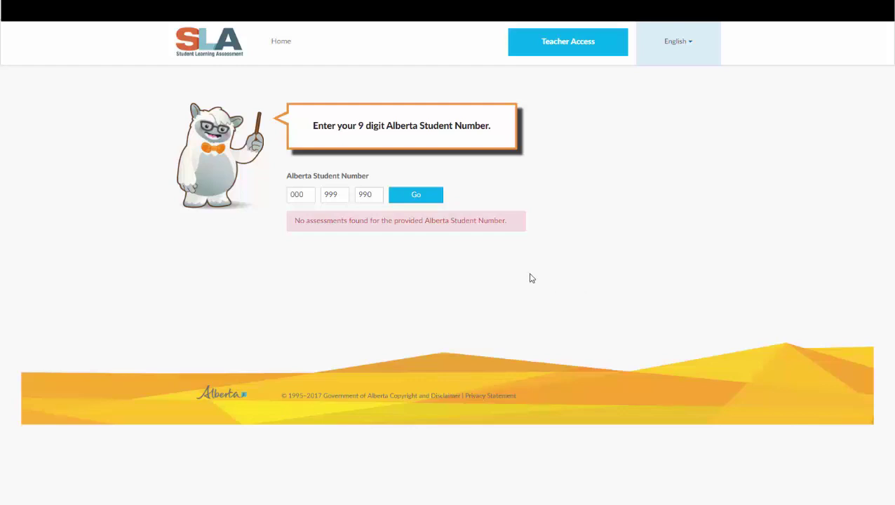
left_click(416, 196)
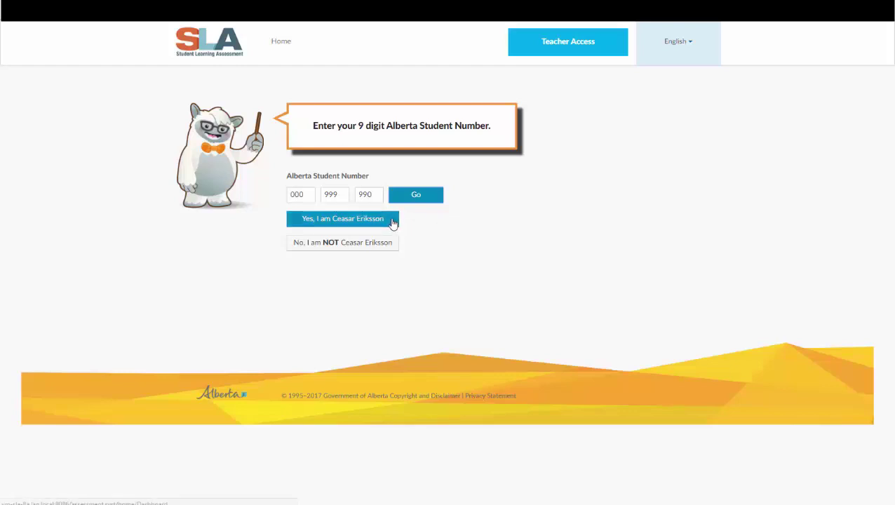
Step: Confirm 'Yes, I am…' for the student, then start the Grade 3 SLA assessment
left_click(356, 222)
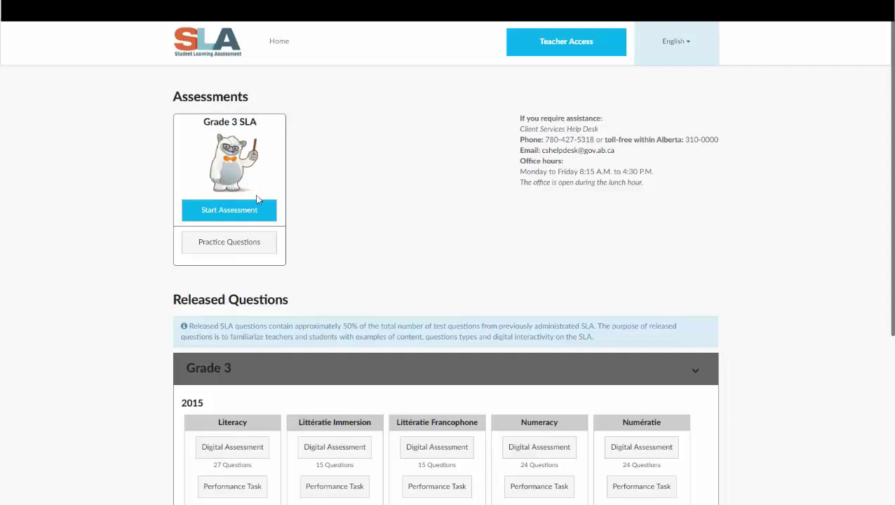
left_click(226, 212)
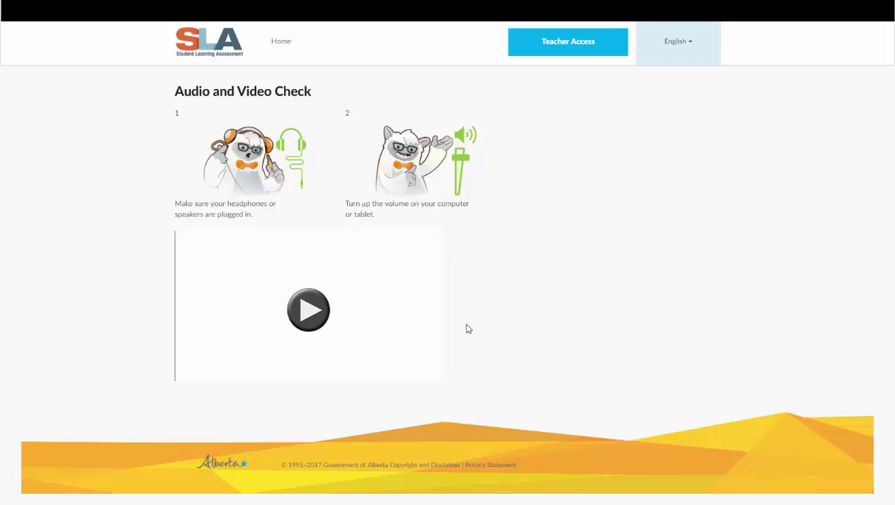
Step: Play the audio/video test clip and answer No to 'Did you see and hear the video?'
left_click(307, 312)
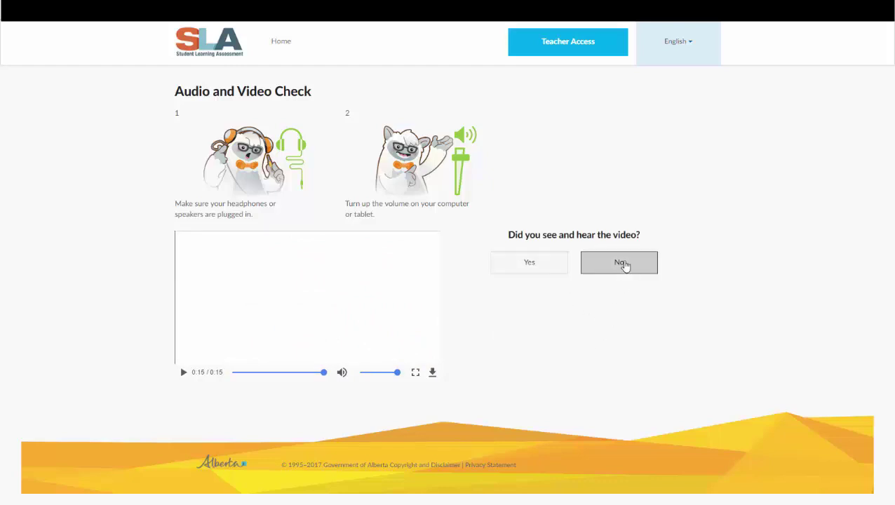
left_click(625, 265)
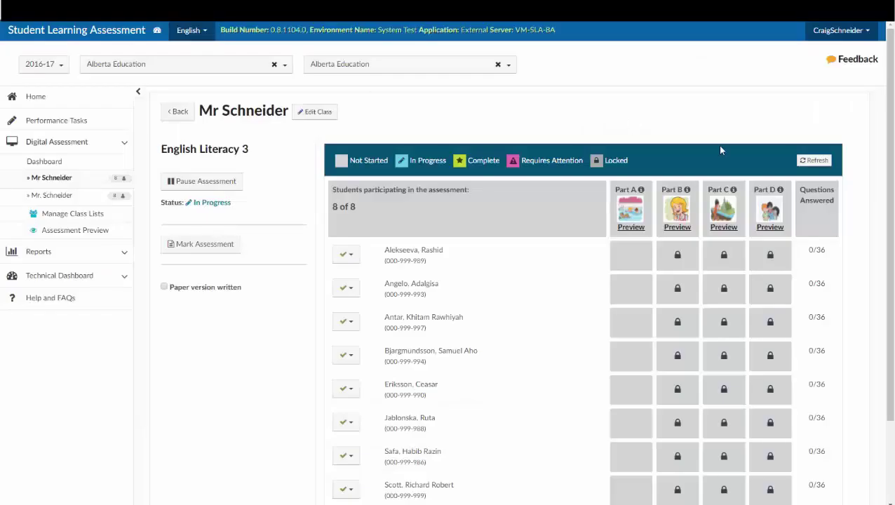
left_click(827, 161)
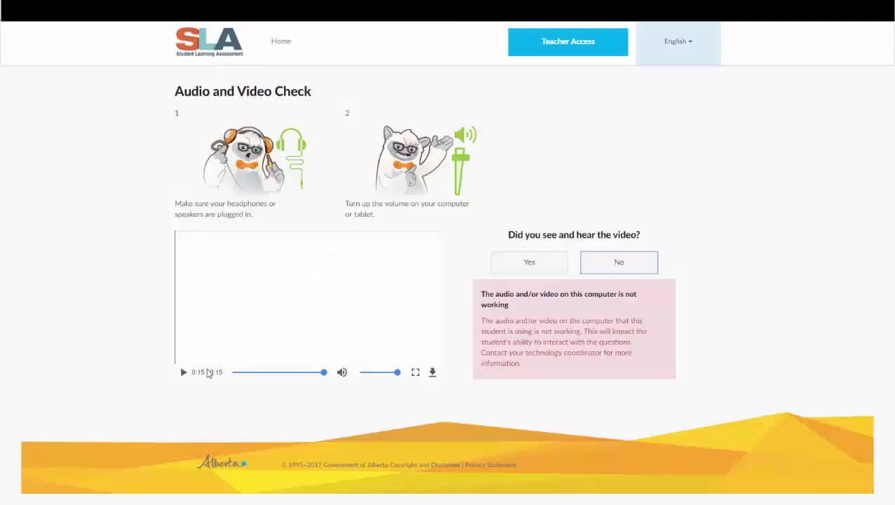
Step: Replay the test clip and answer Yes to 'Did you see and hear the video?'
left_click(183, 373)
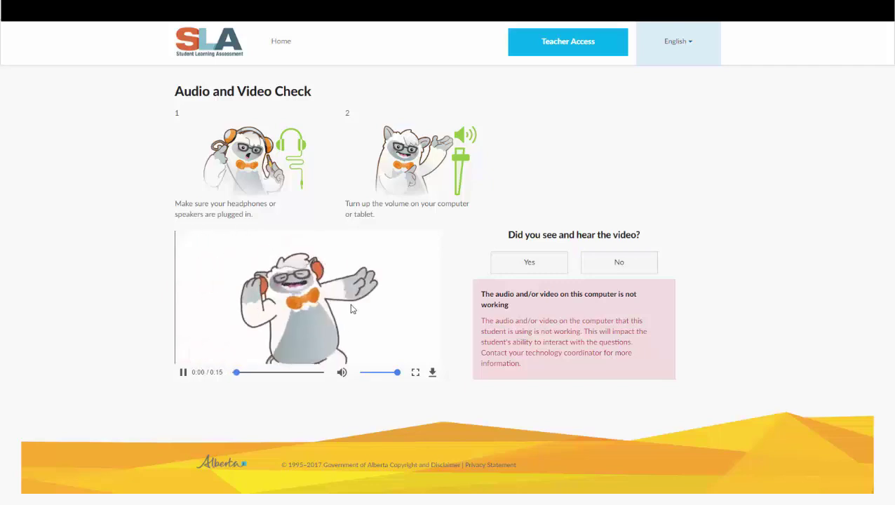
left_click(527, 264)
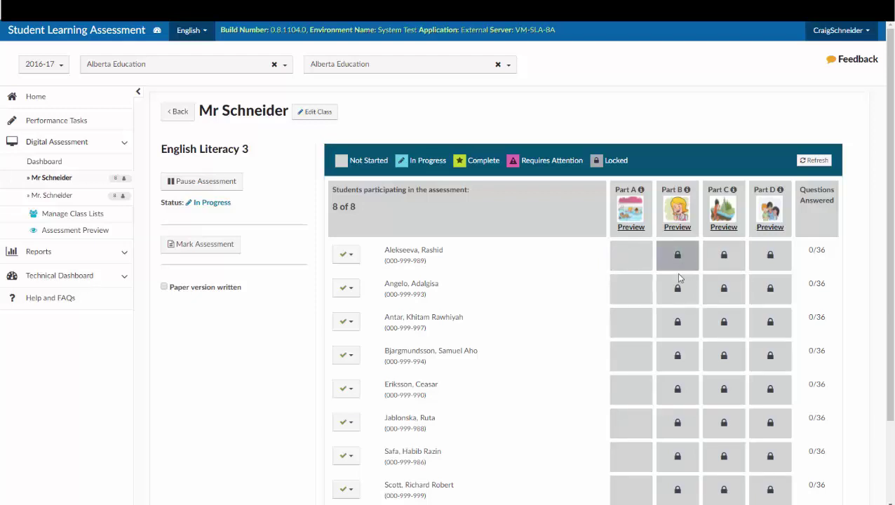
Step: Unlock the Tooth Story (Part B) for the fifth-listed student from their locked Part B cell
left_click(676, 270)
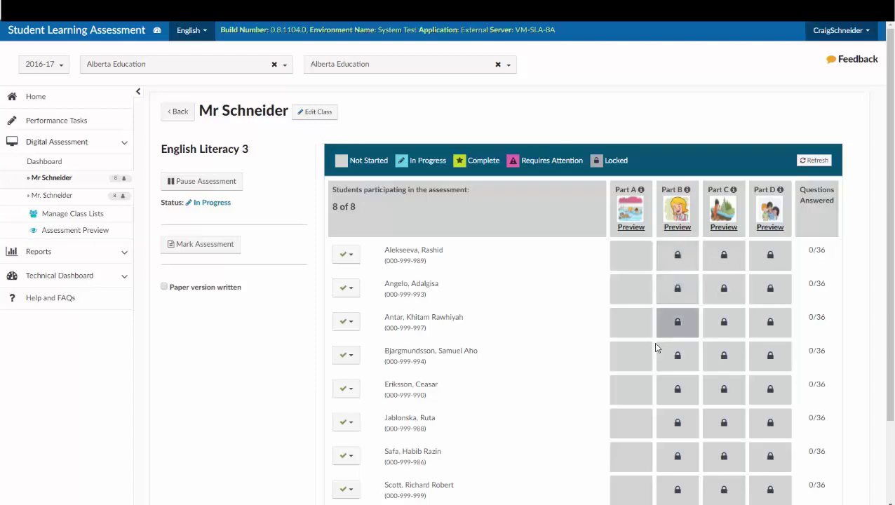
left_click(679, 390)
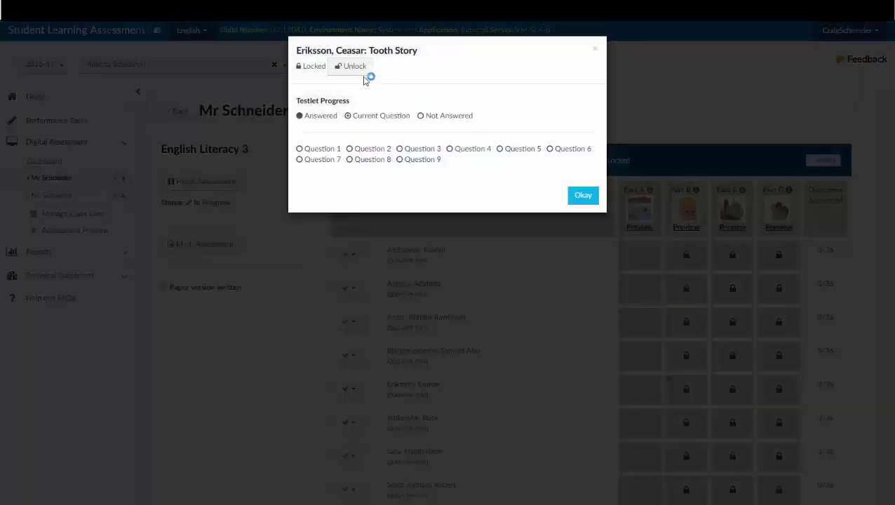
left_click(363, 73)
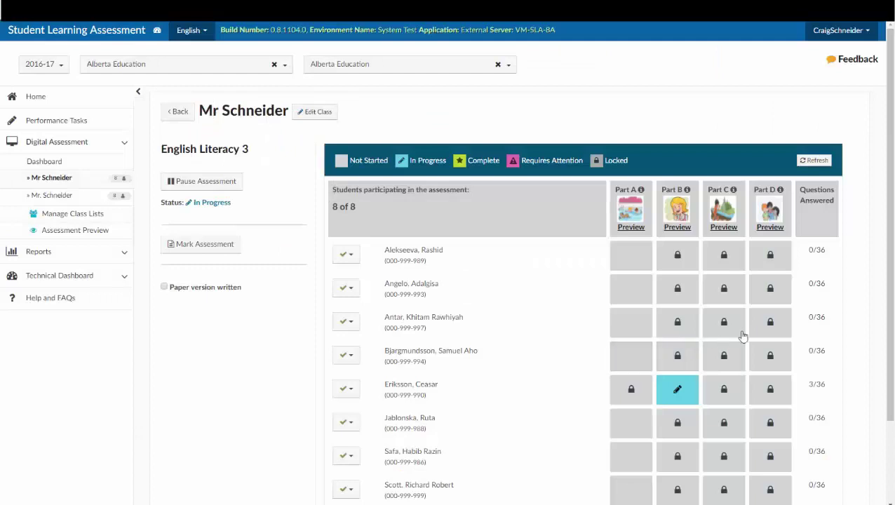
Step: Refresh the progress table so the student's Part B shows Complete with 11/36 answered
left_click(814, 162)
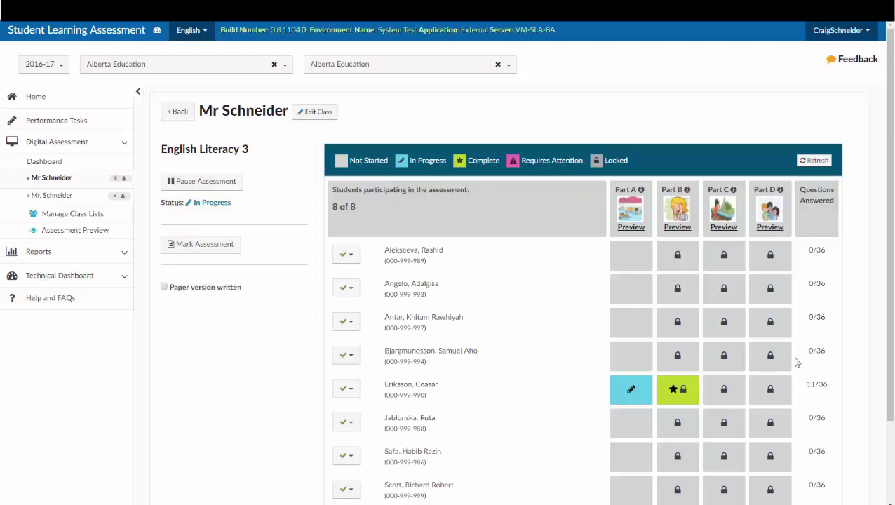
left_click(632, 393)
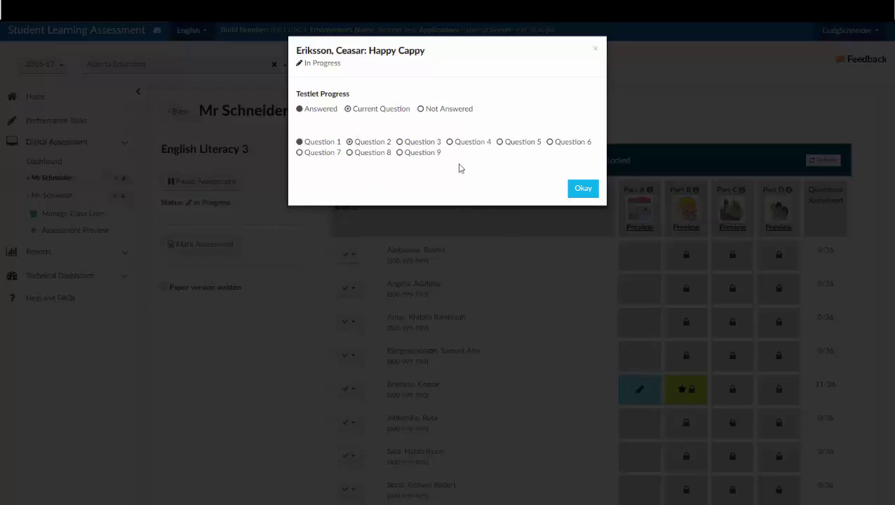
left_click(584, 189)
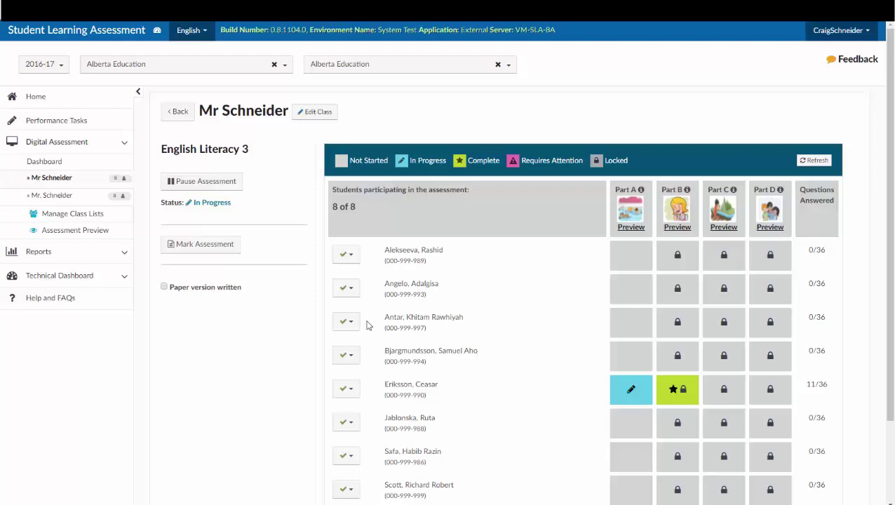
Step: Mark the English Literacy 3 assessment and confirm Generate Report for the class
left_click(200, 245)
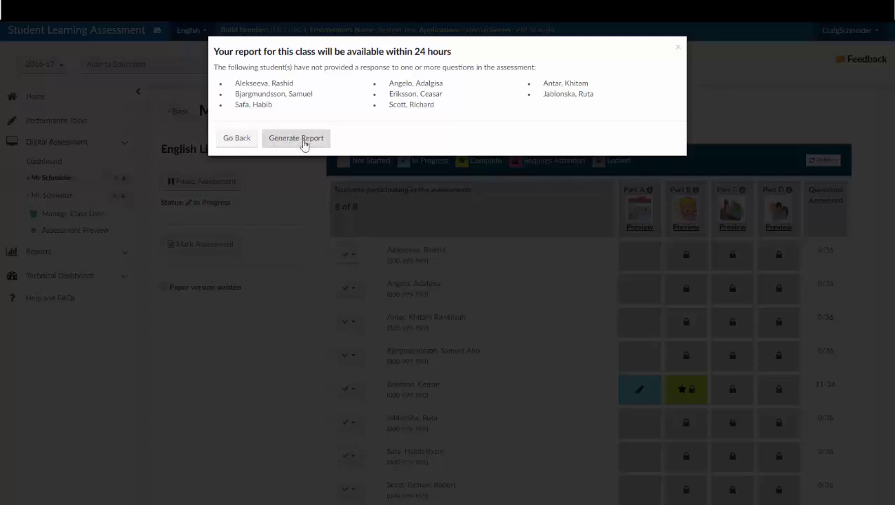
left_click(303, 139)
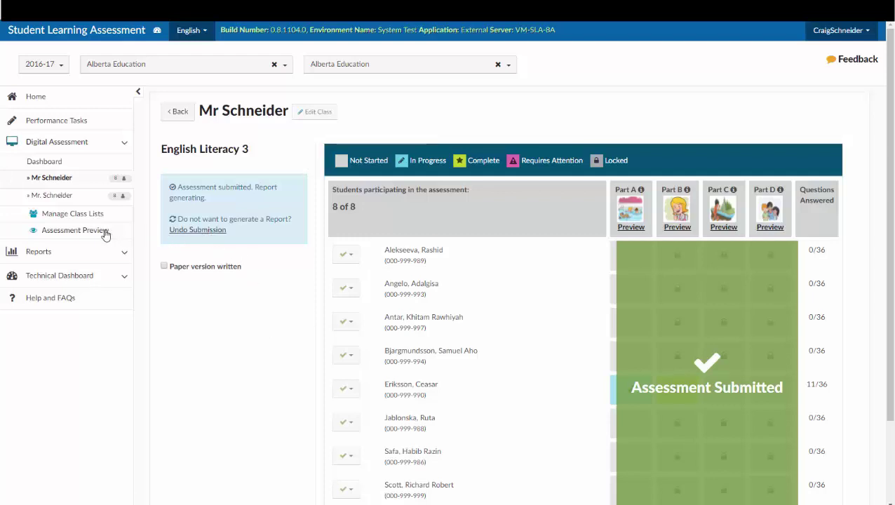
left_click(44, 256)
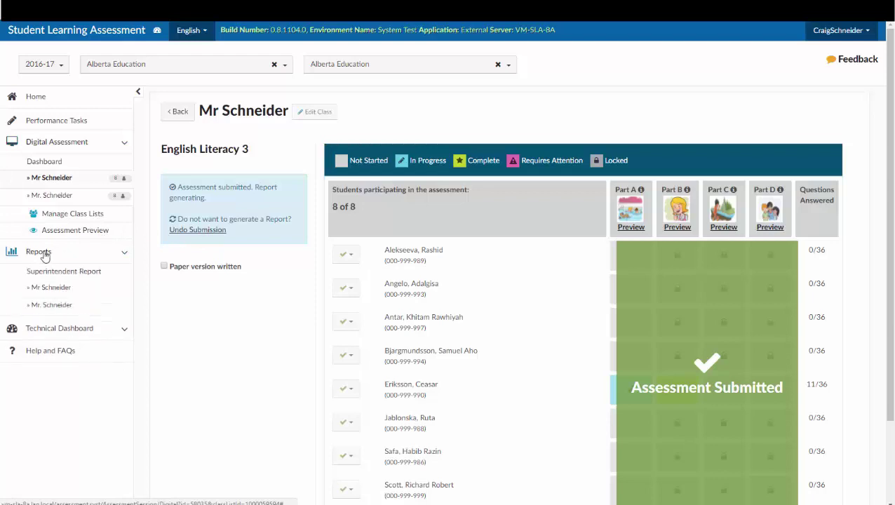
left_click(51, 289)
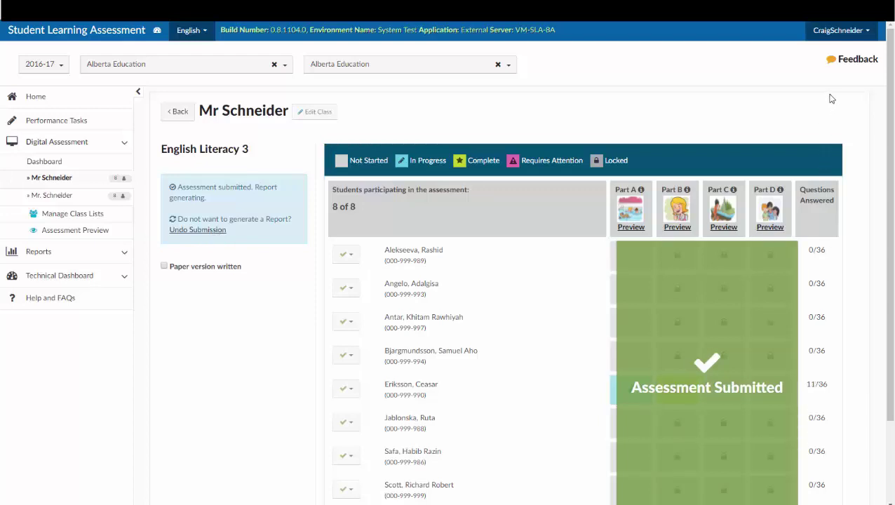
Step: Send feedback saying you're unsure students access the appropriate materials, answering Yes to follow-up contact
left_click(855, 63)
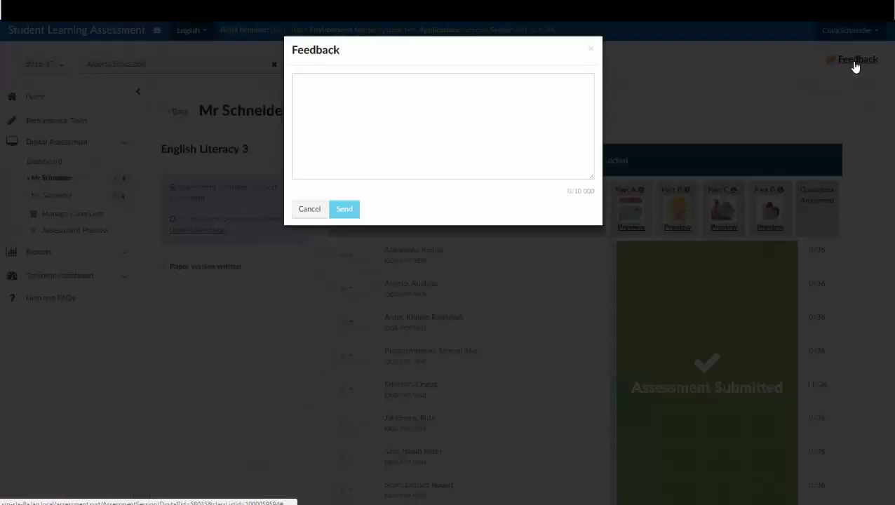
left_click(343, 100)
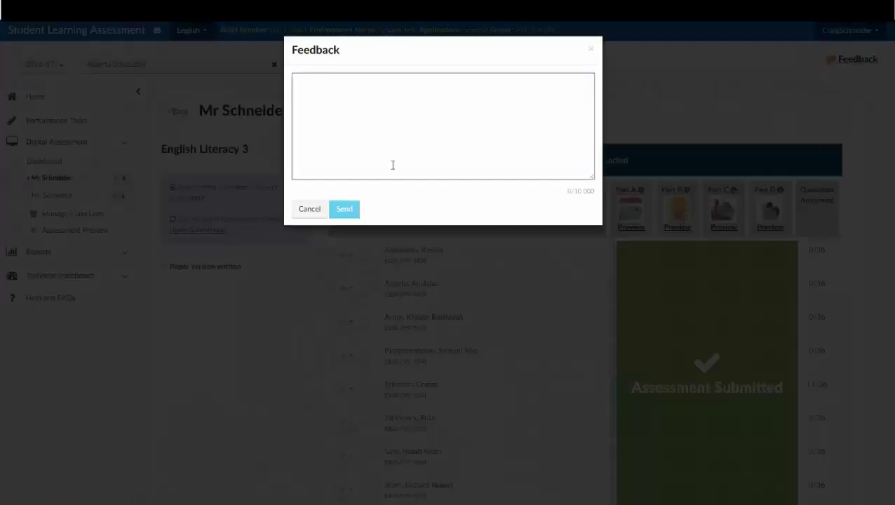
type("Not sure if my students are accessing the appropriate materials")
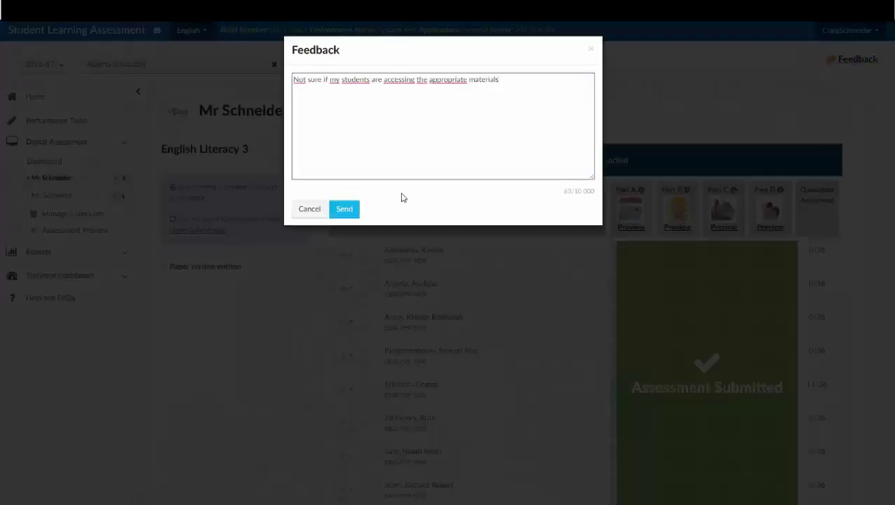
left_click(344, 210)
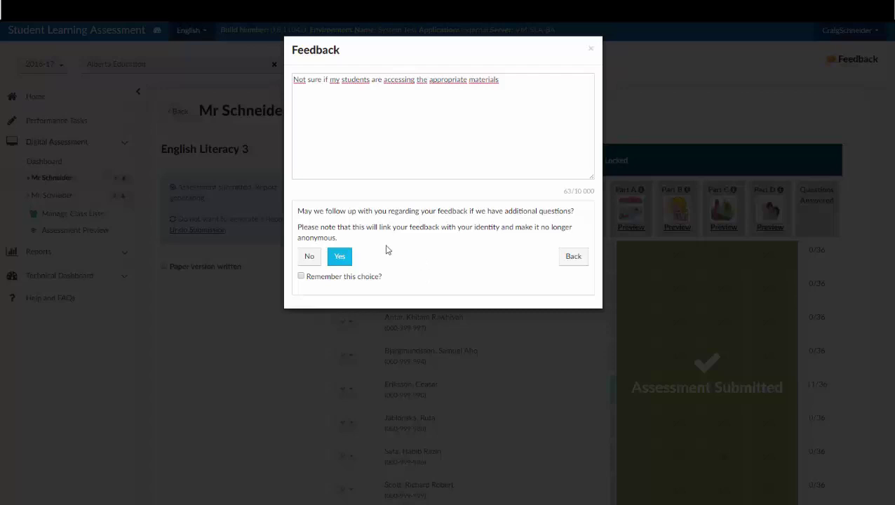
left_click(342, 259)
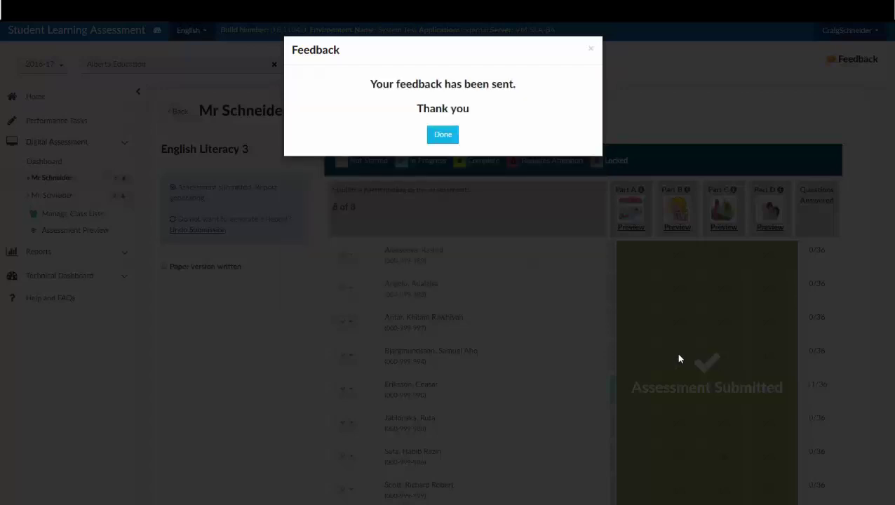